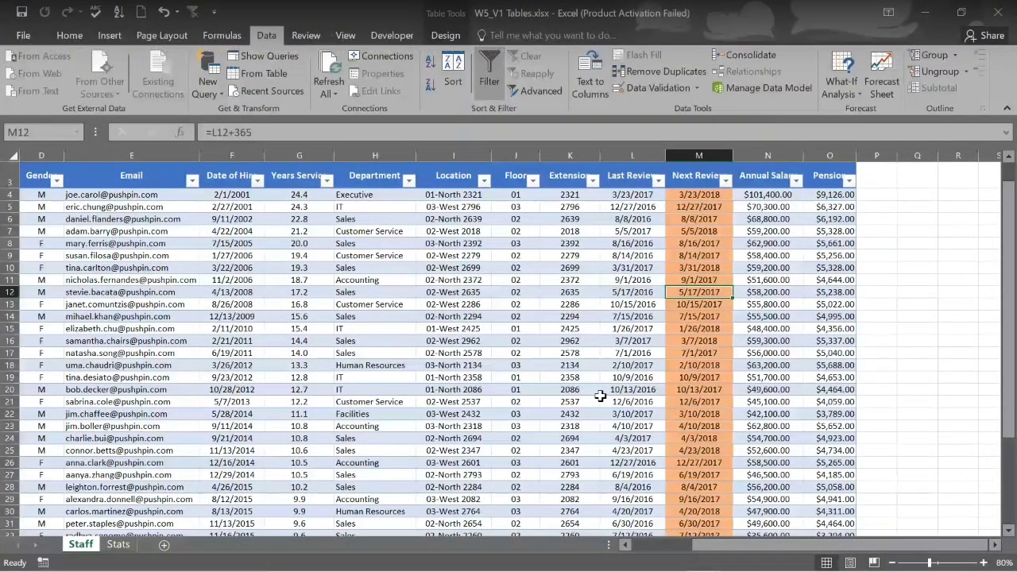
- Rename the staff table to HR_Data and toggle its banded columns style option
click(445, 36)
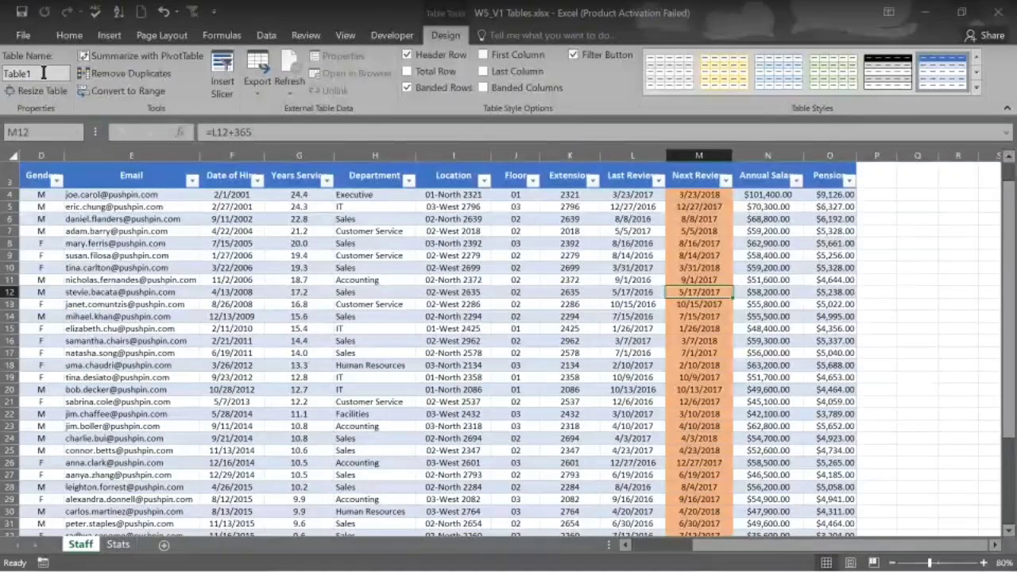
click(43, 72)
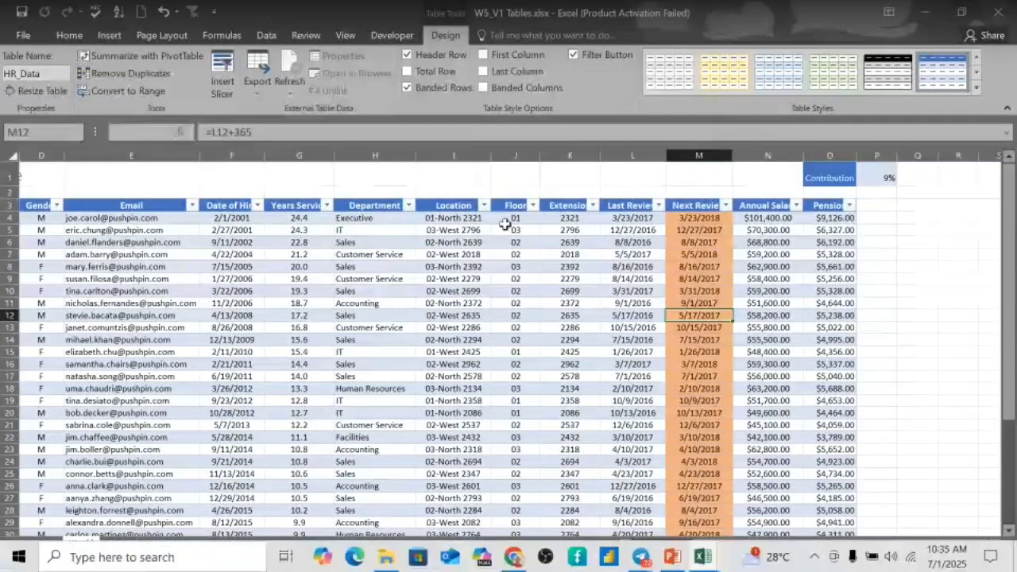
click(483, 85)
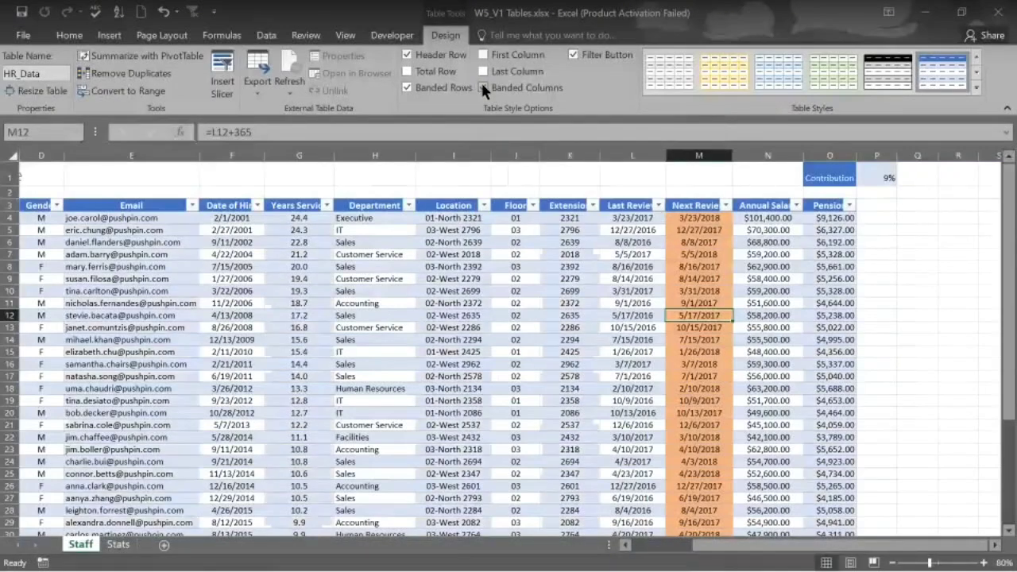
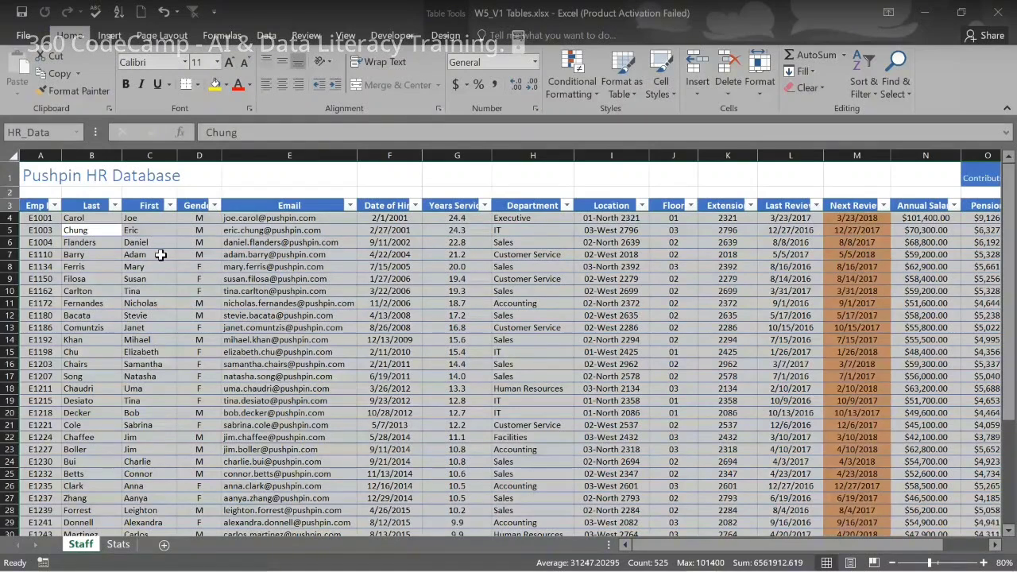
- Try adding a record in row 39 below the staff table with an employee ID, last name and first name
key(ctrl+a)
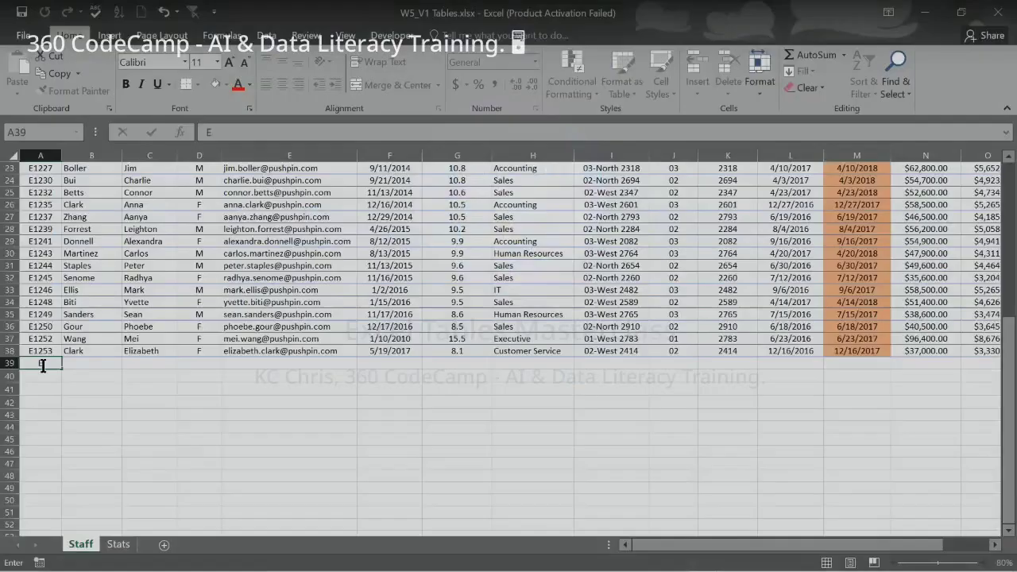
text(E)
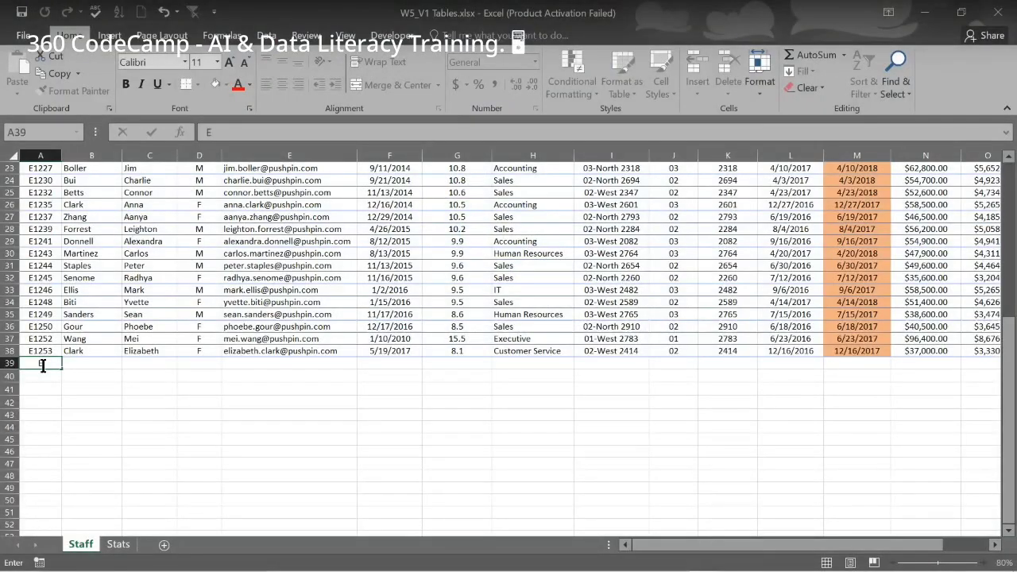
text(1254)
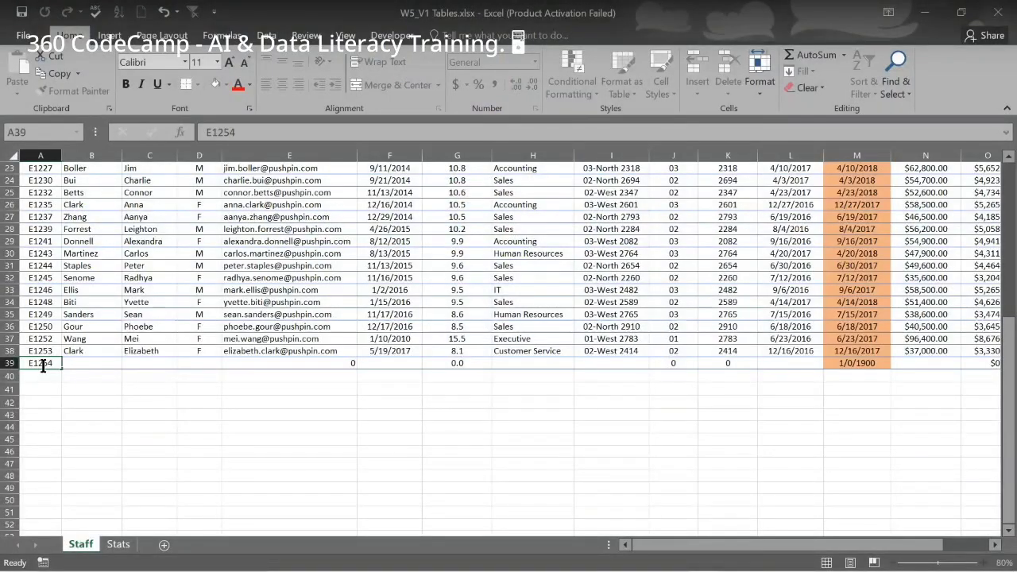
key(Return)
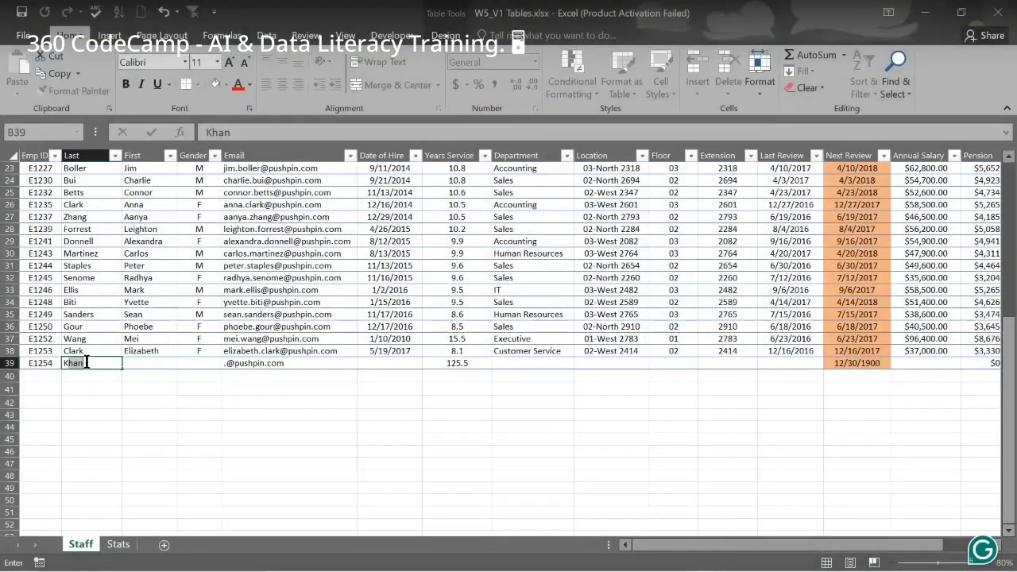
text(Ken)
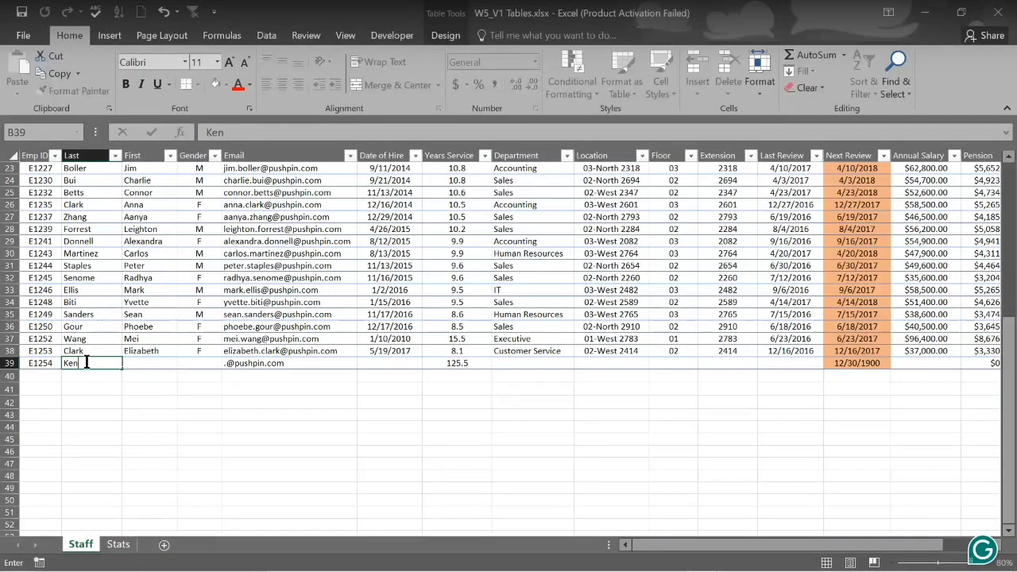
key(Tab)
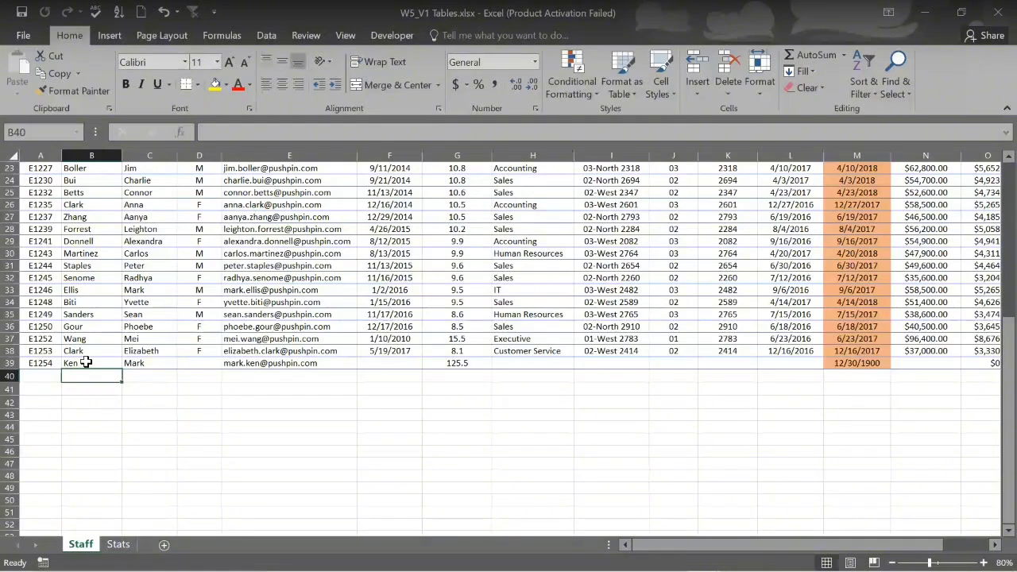
key(ctrl+z)
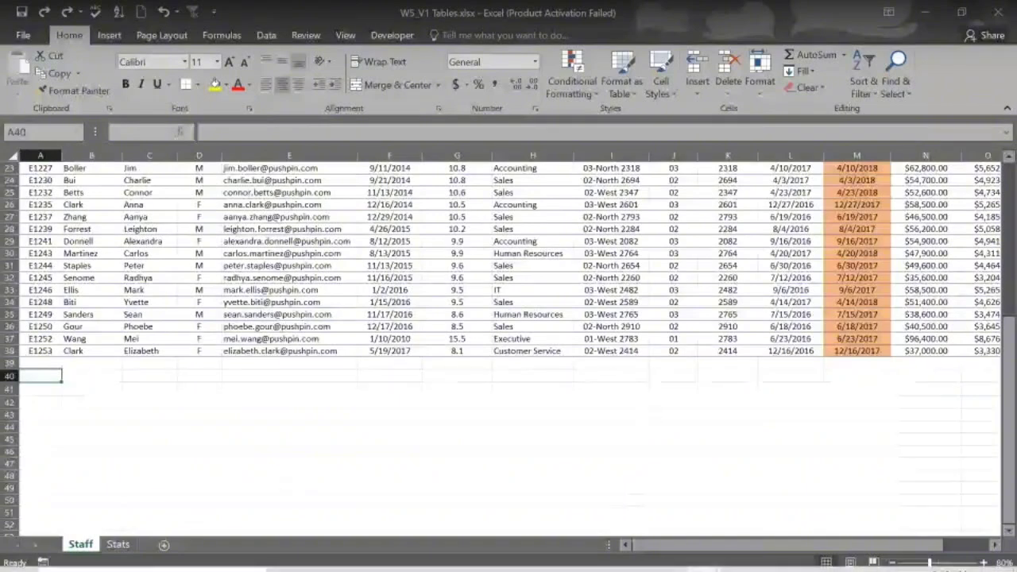
- Switch to the PowerPoint deck Excel_Tables_Masterclass_Deck and view the Managing Duplicate Records slide
mouse_move(652, 561)
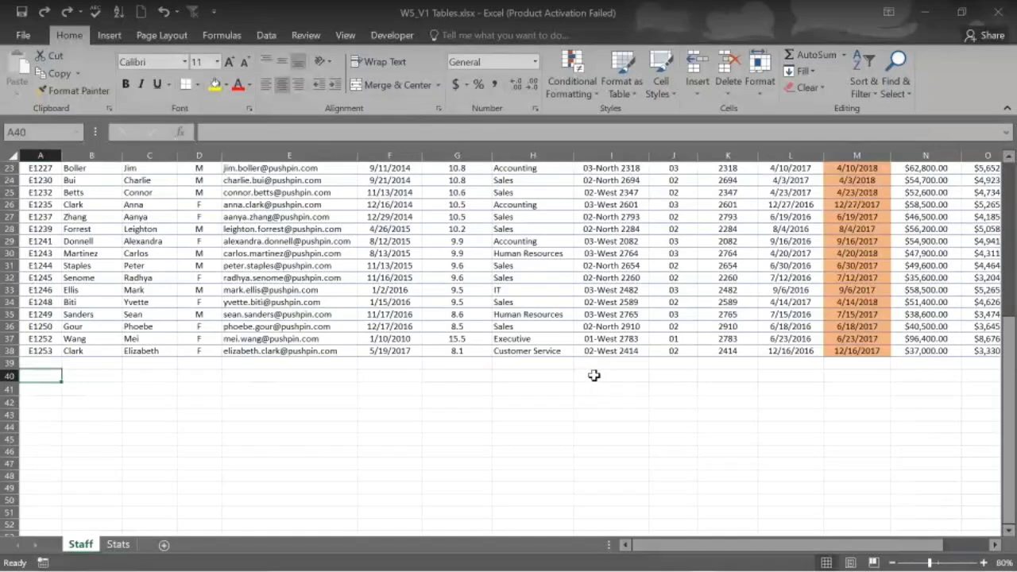
mouse_move(609, 570)
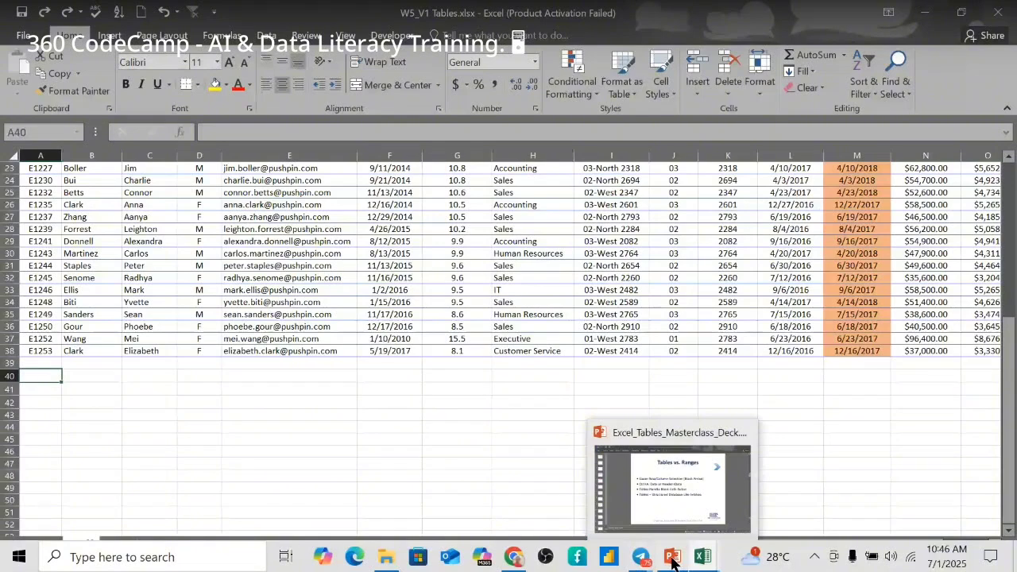
click(680, 488)
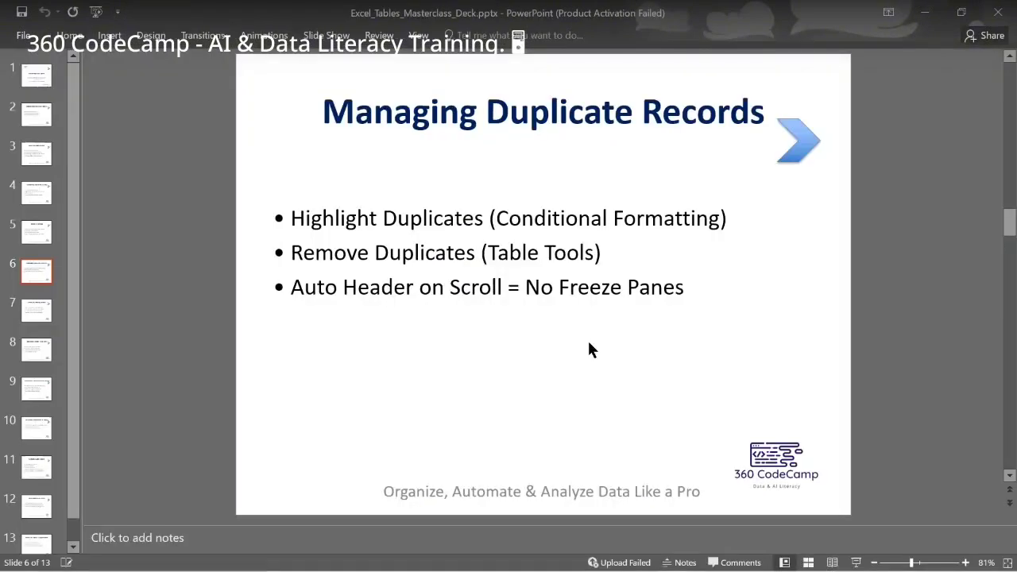
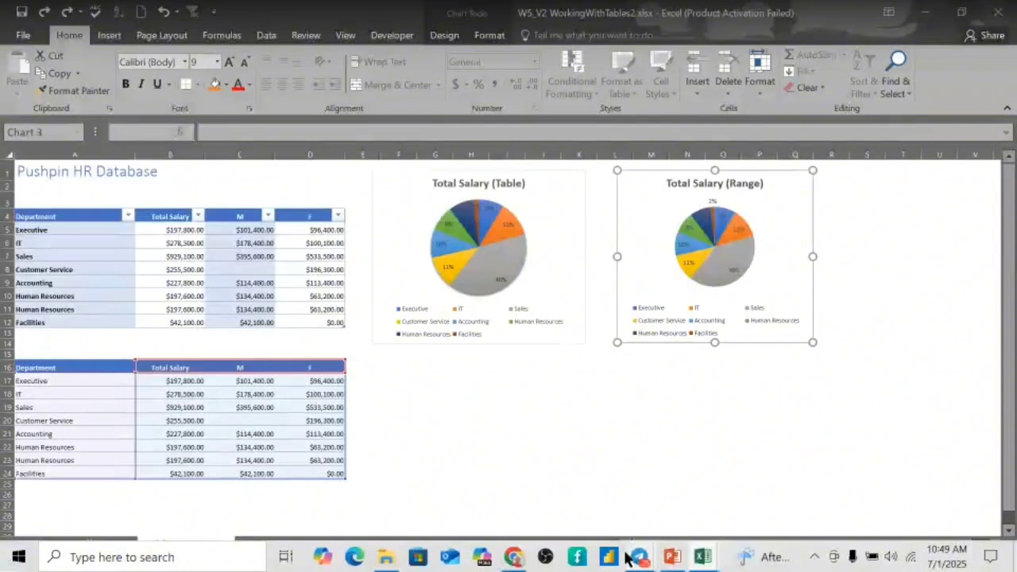
click(674, 557)
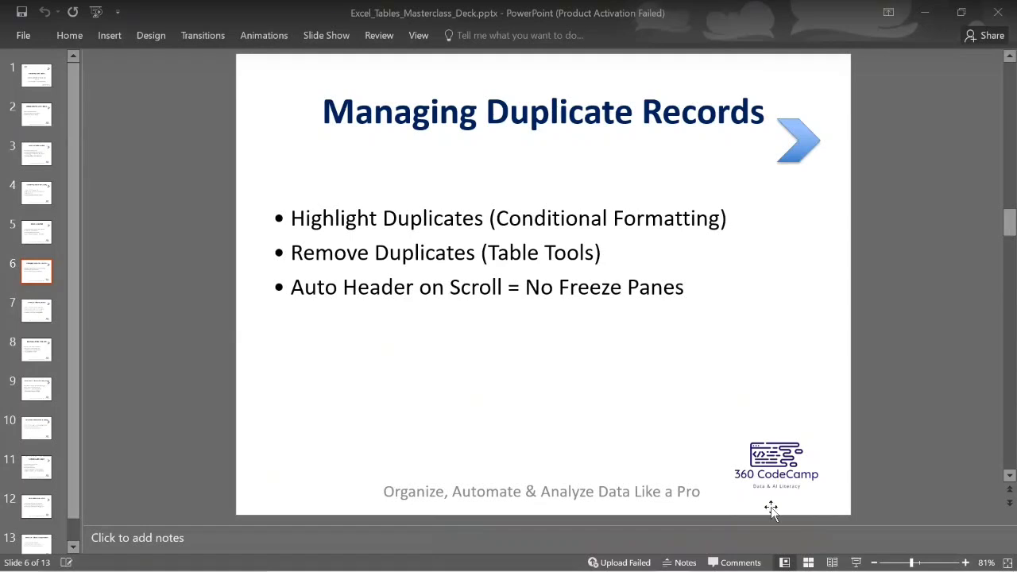
- Return to the Excel staff table and try a Duplicate Values highlight rule on cell A8 with Light Red Fill with Dark Red Text
mouse_move(754, 570)
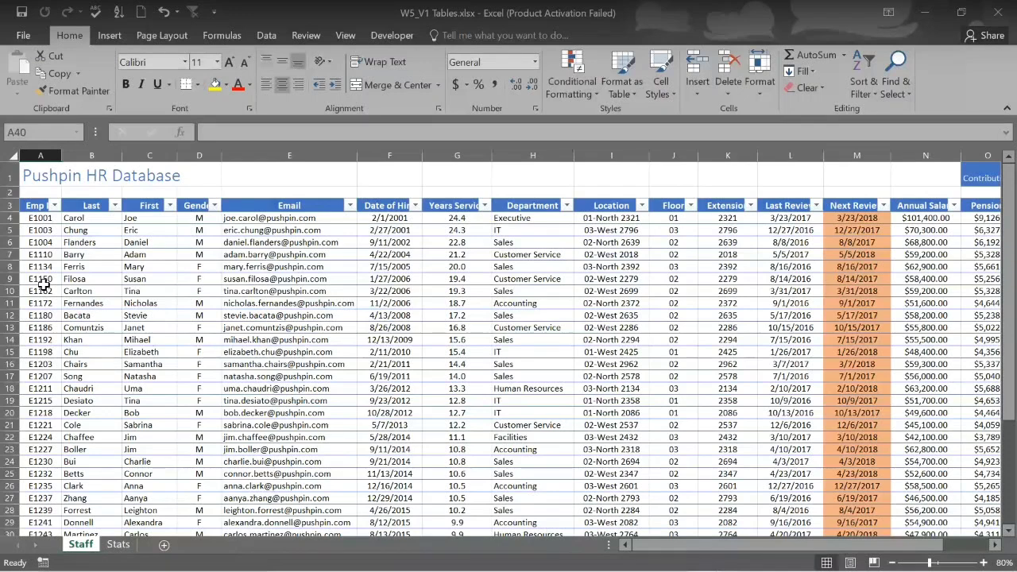
click(348, 324)
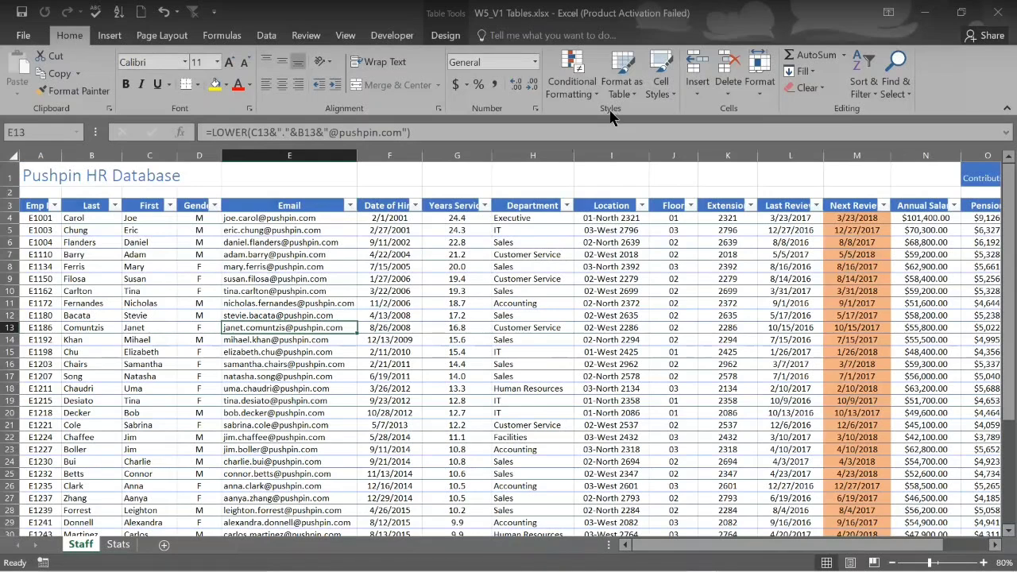
click(572, 84)
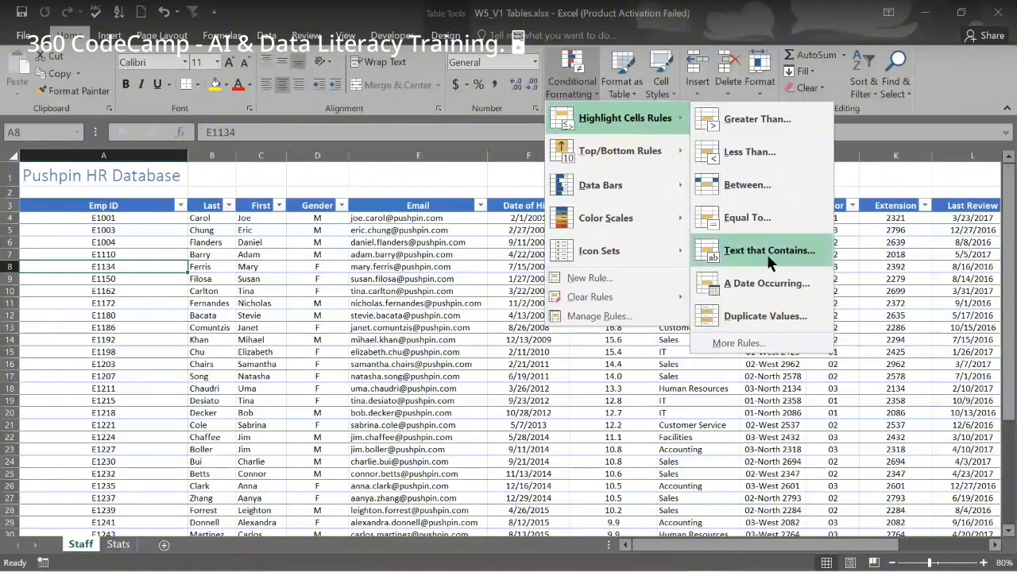
click(768, 316)
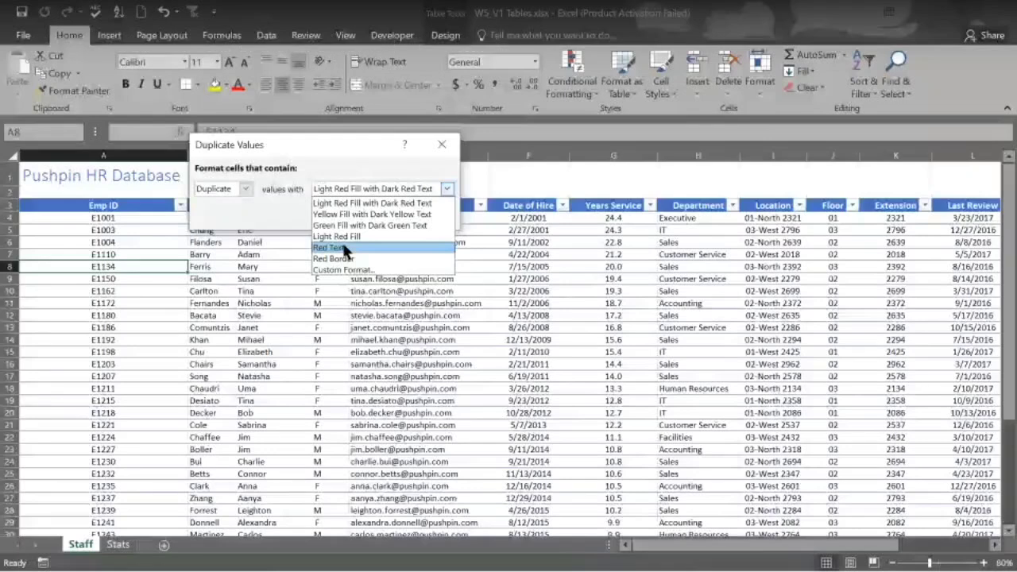
click(361, 205)
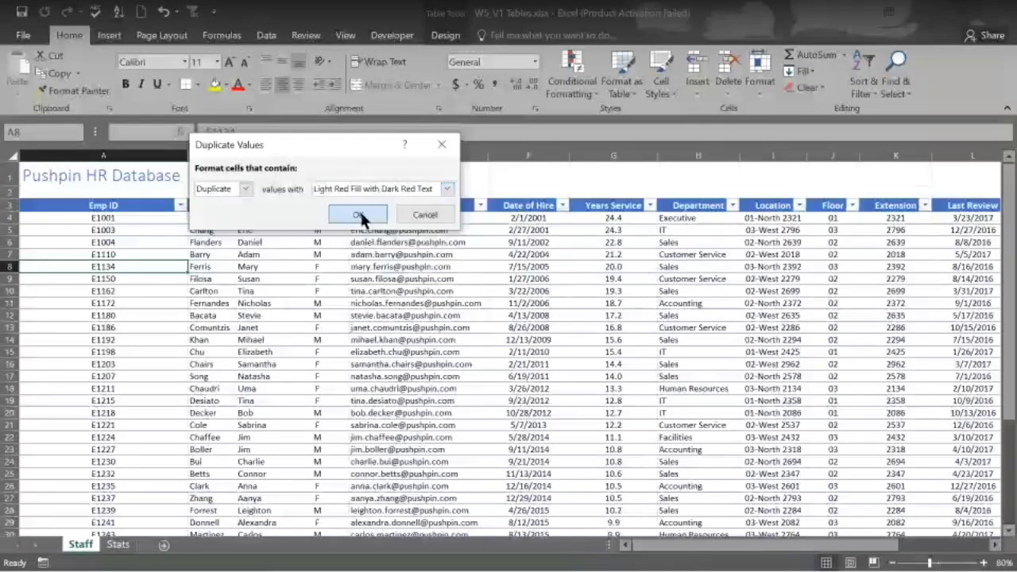
click(359, 215)
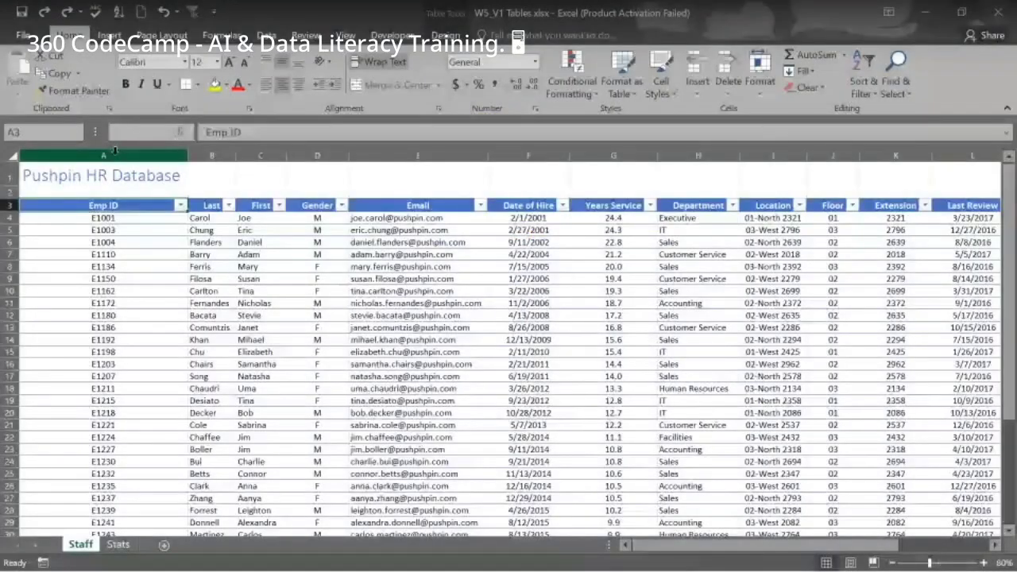
- Select the whole Emp ID table column and apply a Duplicate Values conditional format with light red fill and dark red text
click(115, 151)
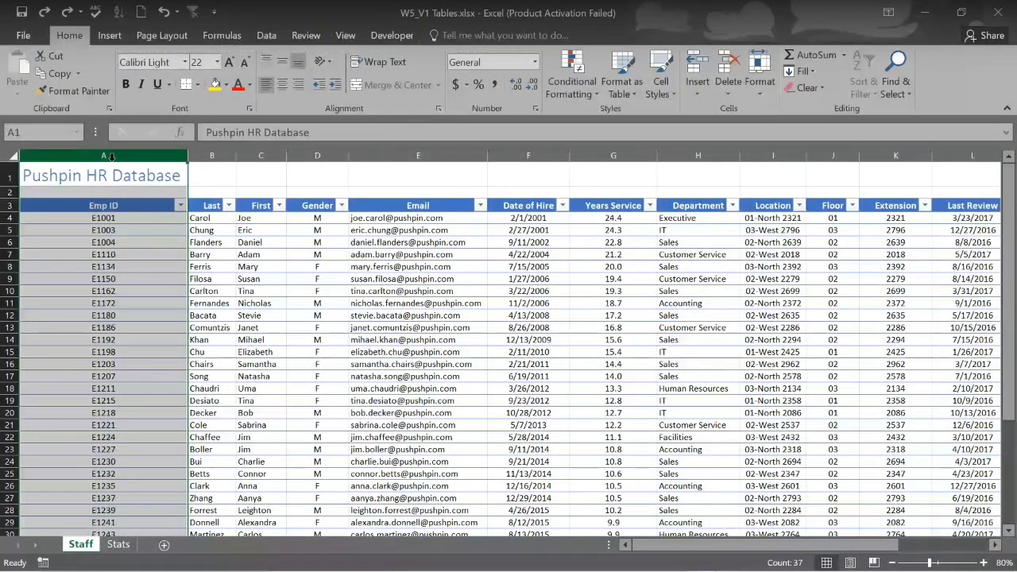
click(131, 199)
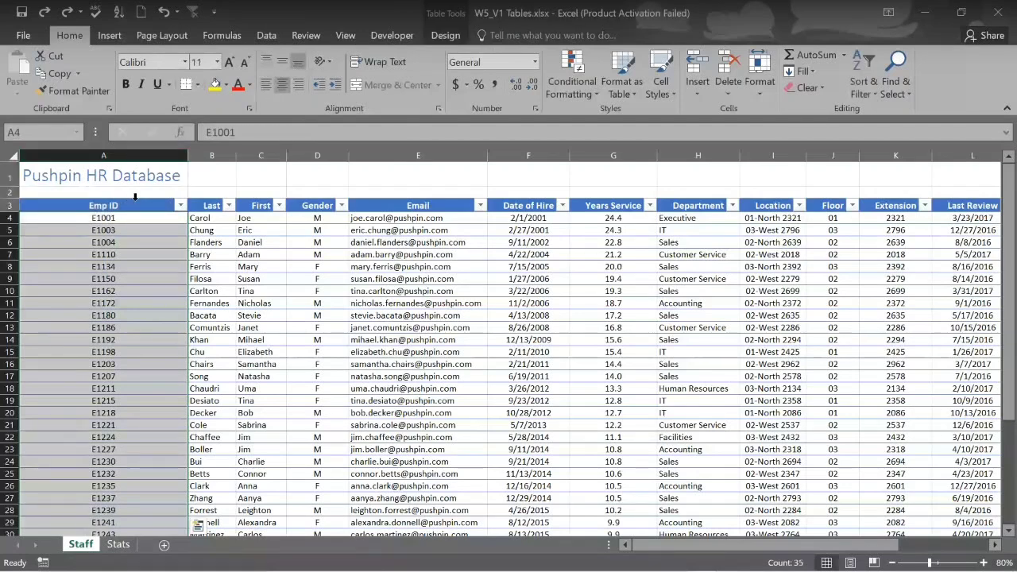
click(135, 198)
click(135, 198)
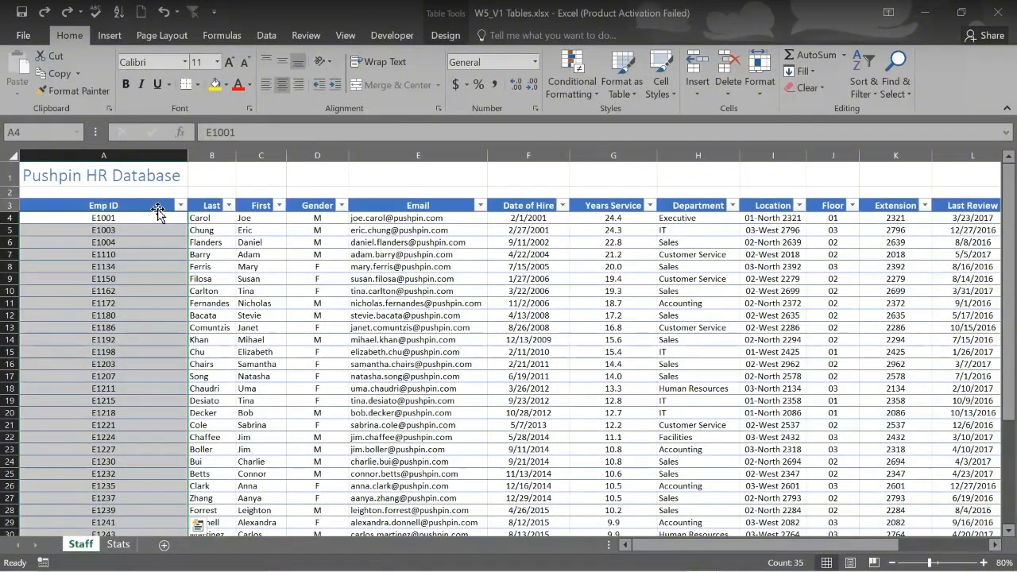
click(151, 203)
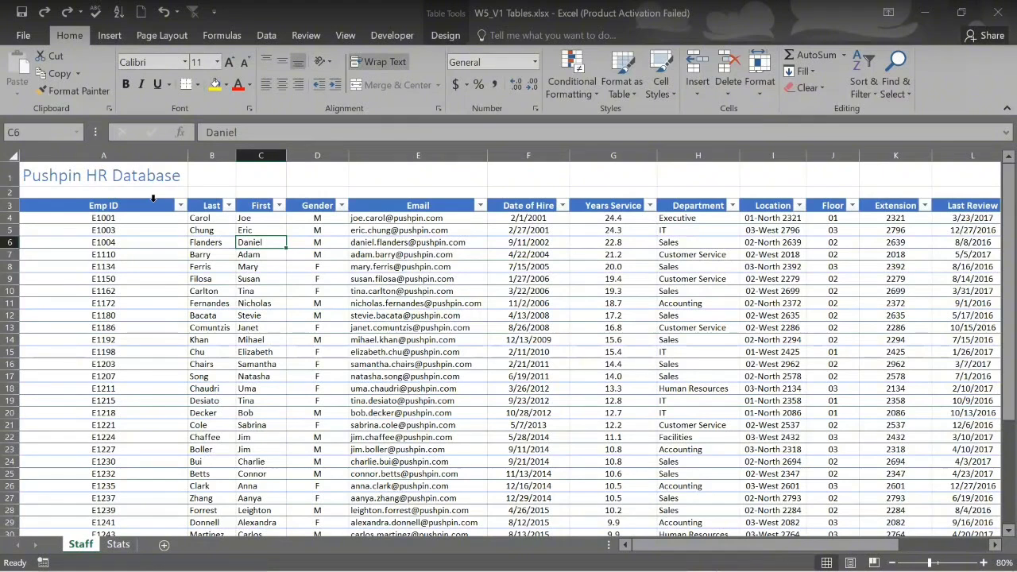
click(153, 198)
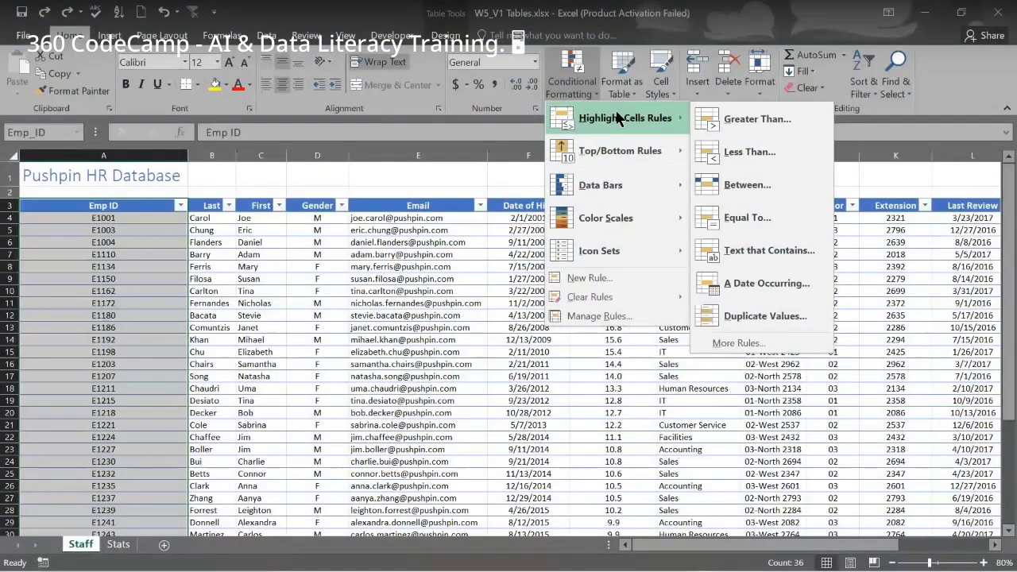
click(765, 315)
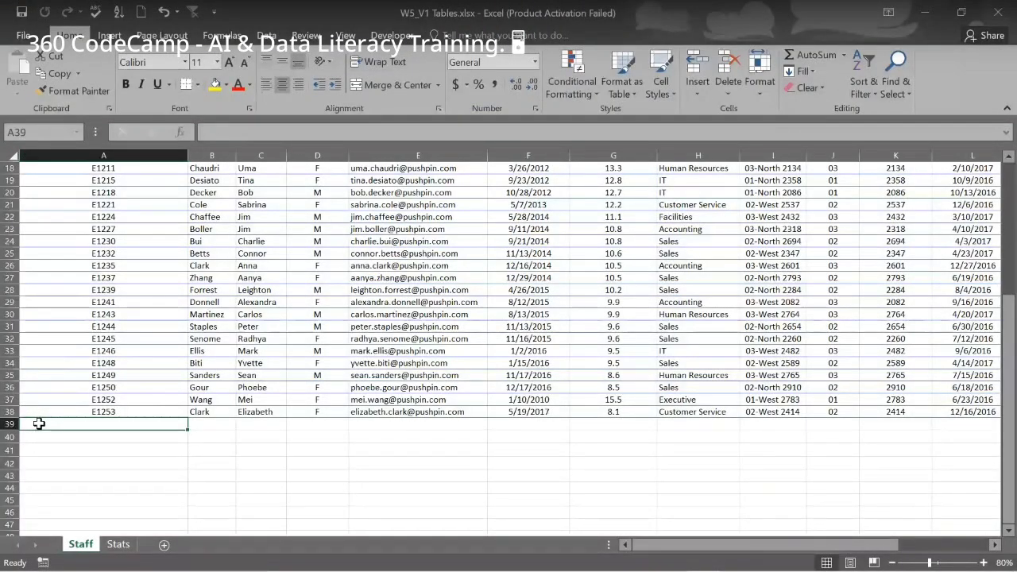
- Add two test records below the table, repeating the employee ID of row 38 in A39 and of row 25 in A40
text(E1253)
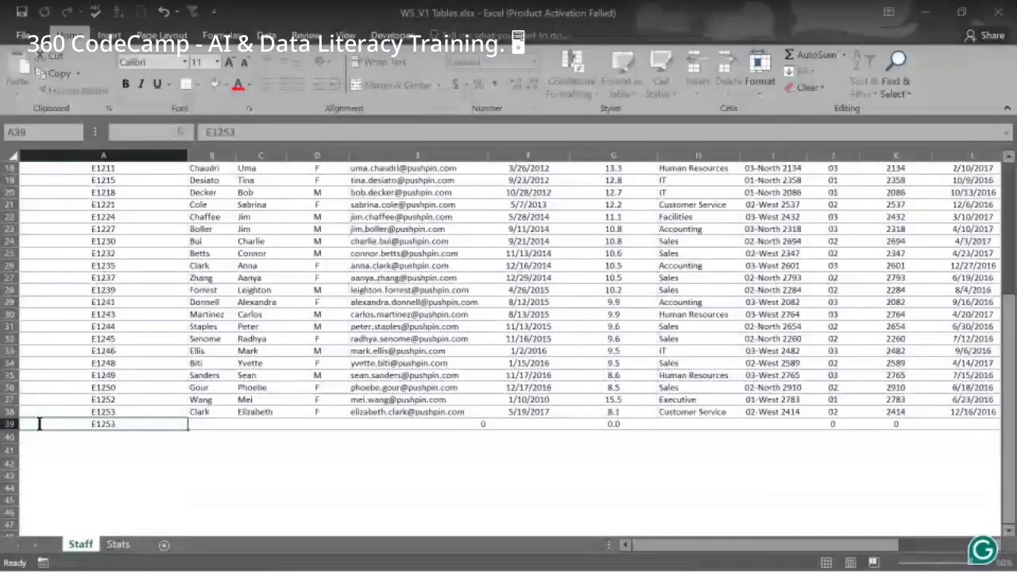
key(Return)
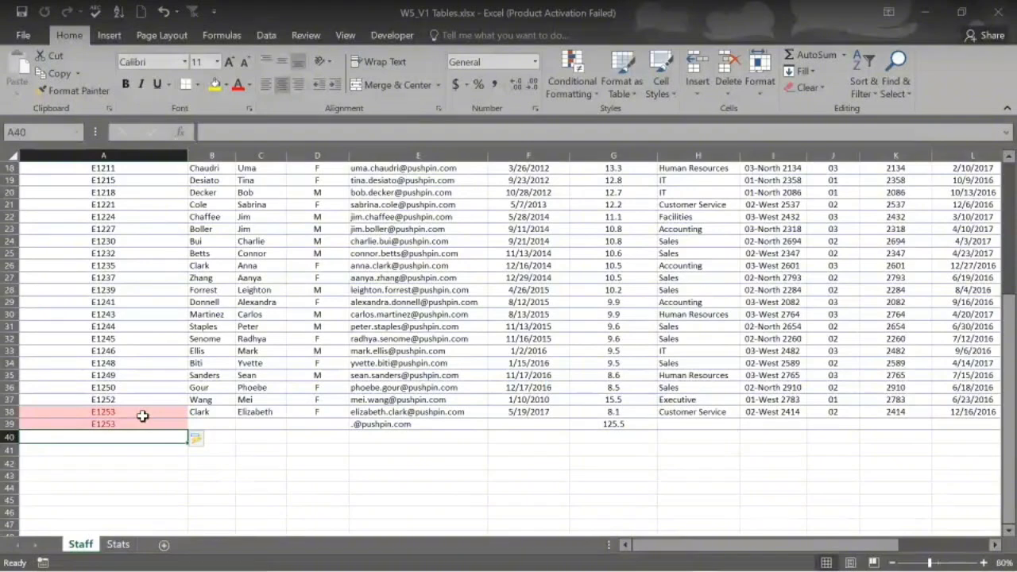
text(E12)
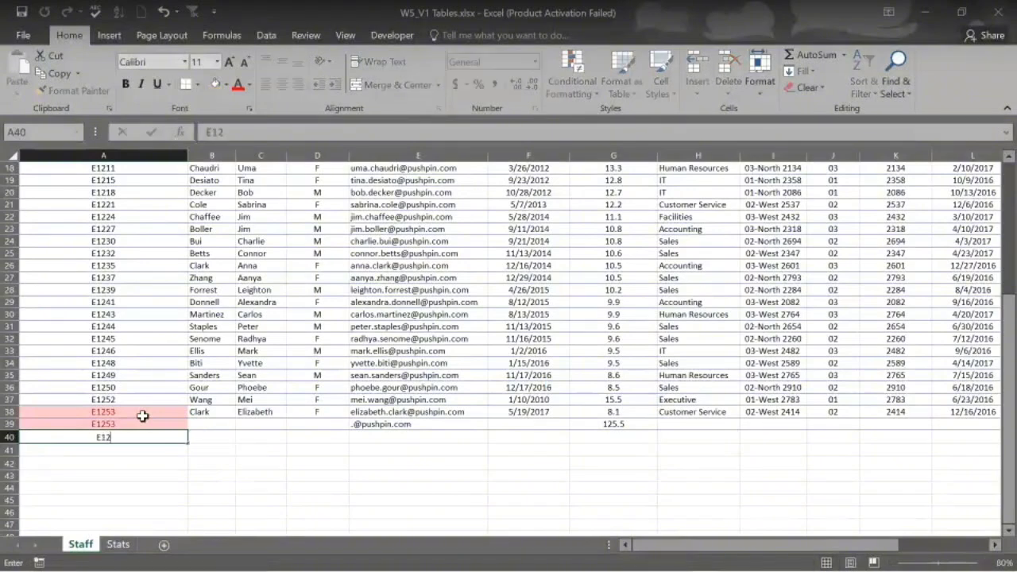
text(32)
key(ctrl+Return)
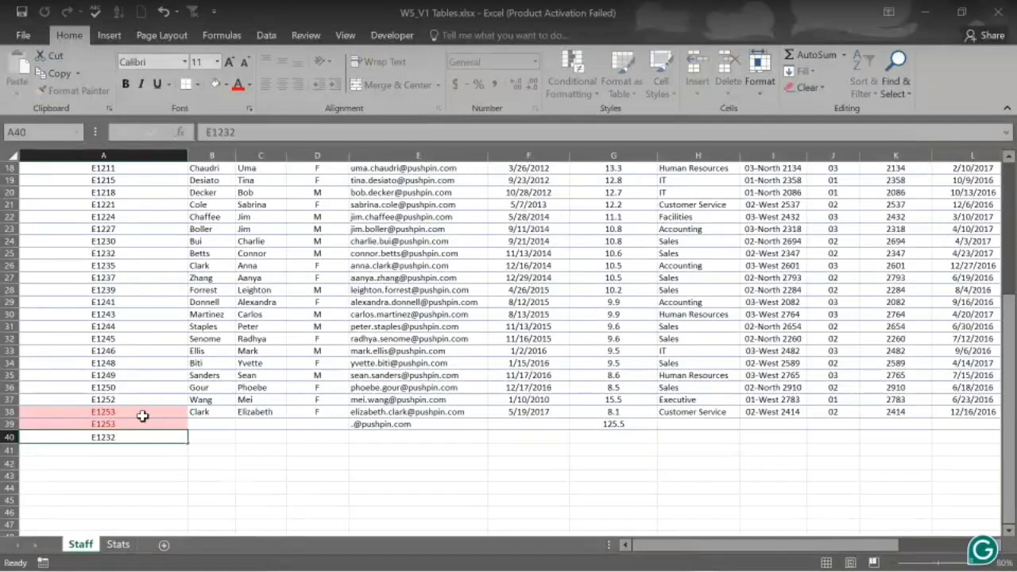
key(Return)
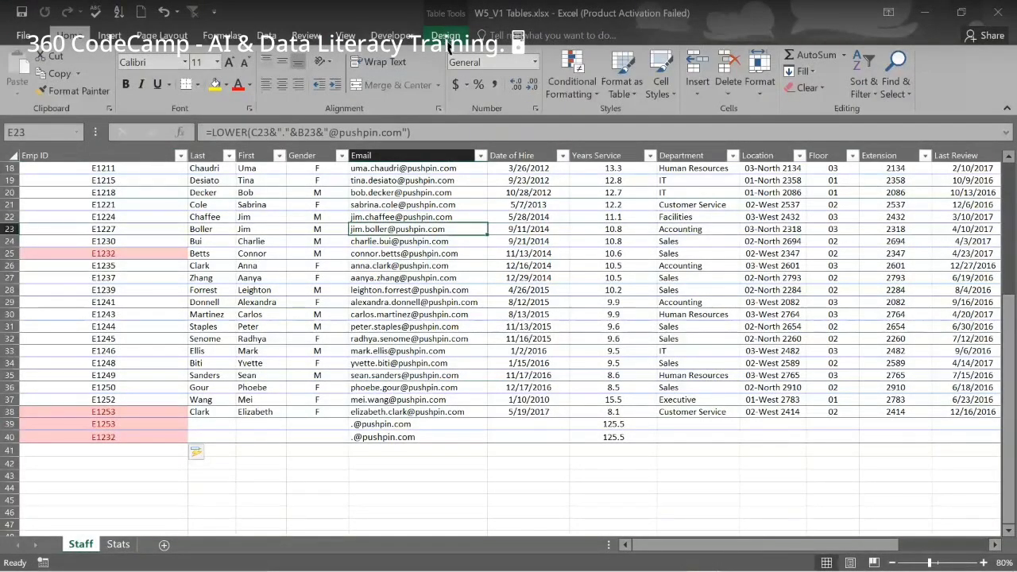
- Remove duplicate records from the HR_Data table, comparing only the Emp ID column
click(446, 36)
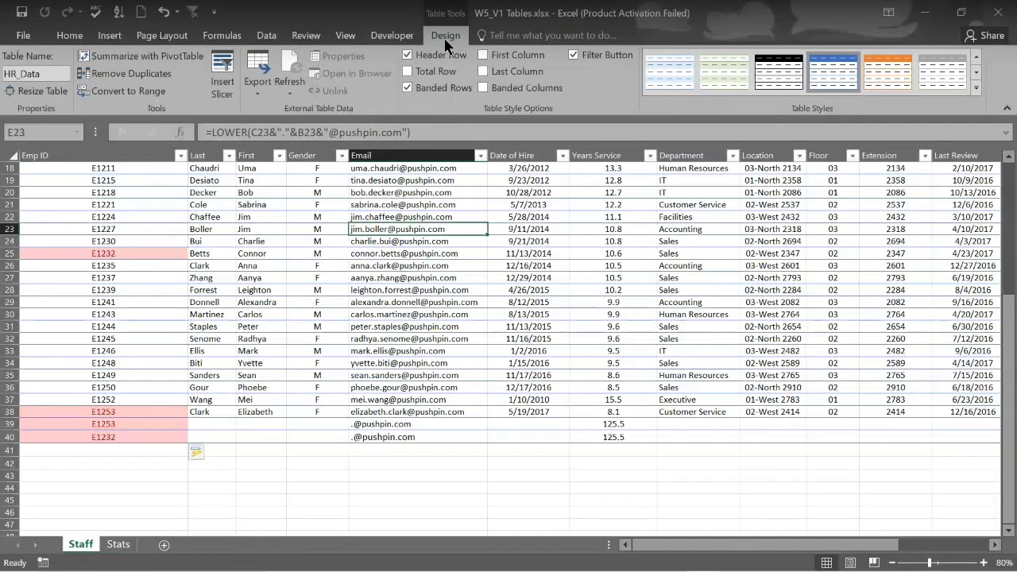
click(153, 77)
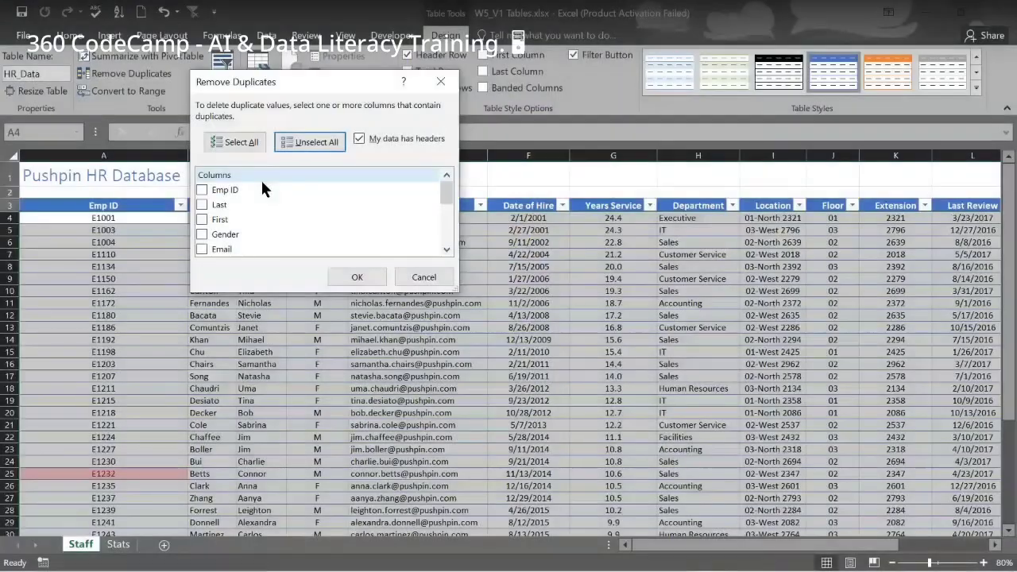
click(204, 189)
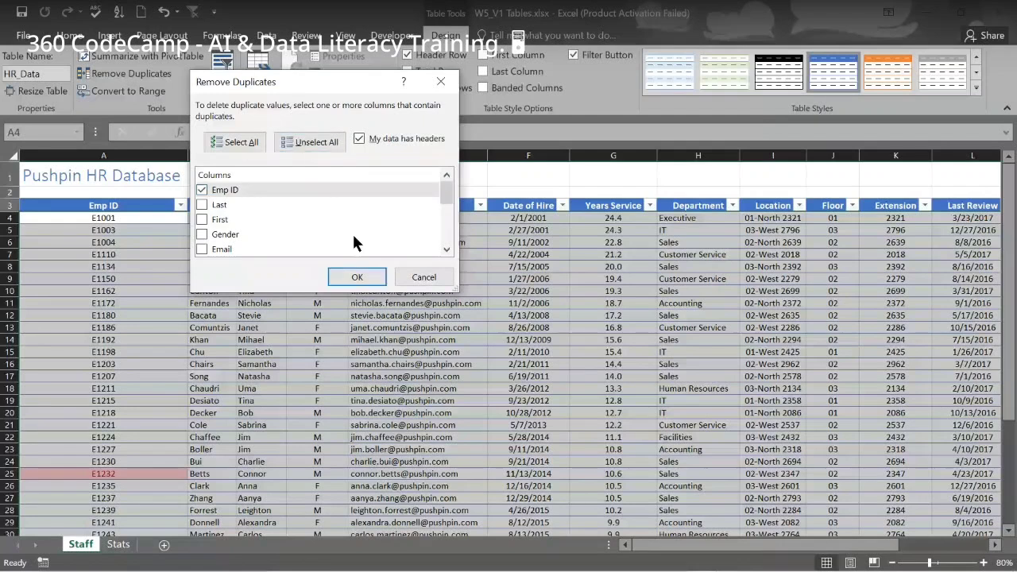
click(357, 278)
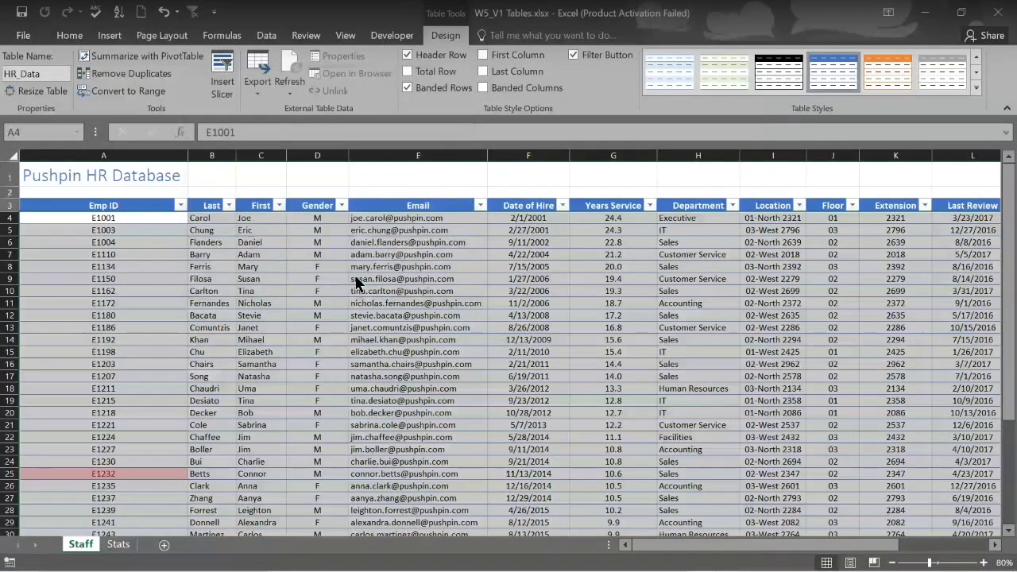
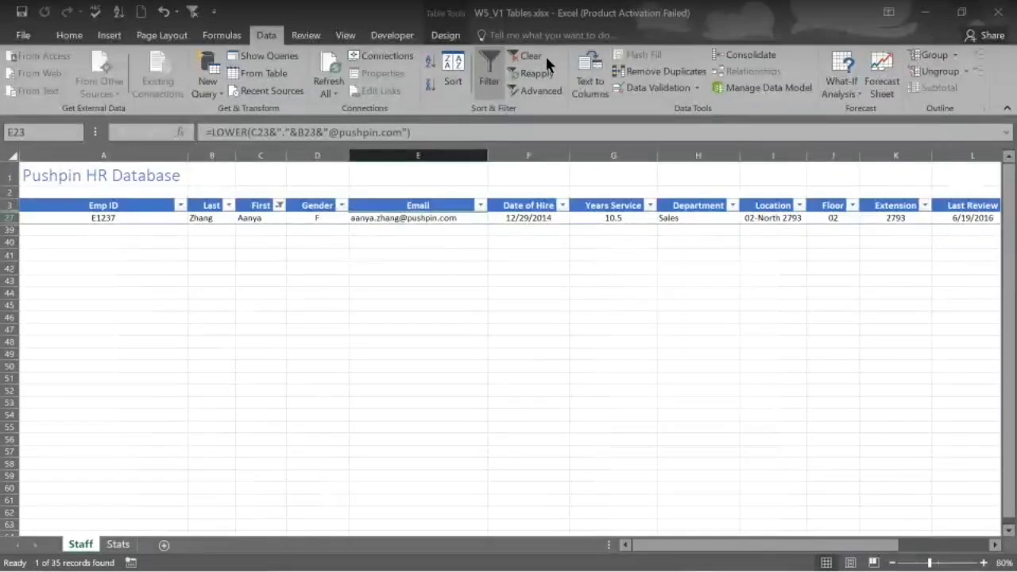
- Clear the filter on the First column, then check that column's filter options without changing them
click(279, 205)
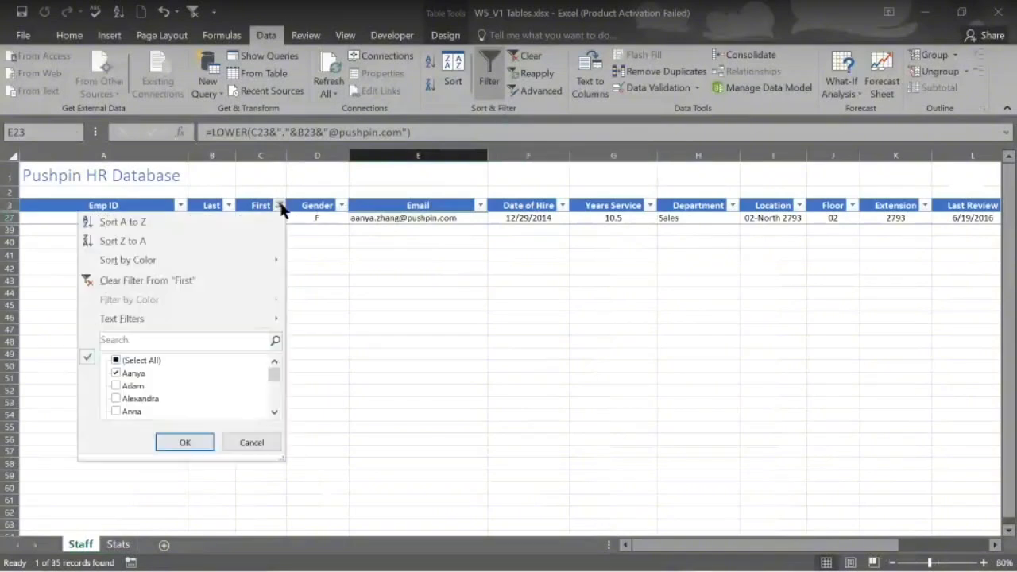
click(183, 281)
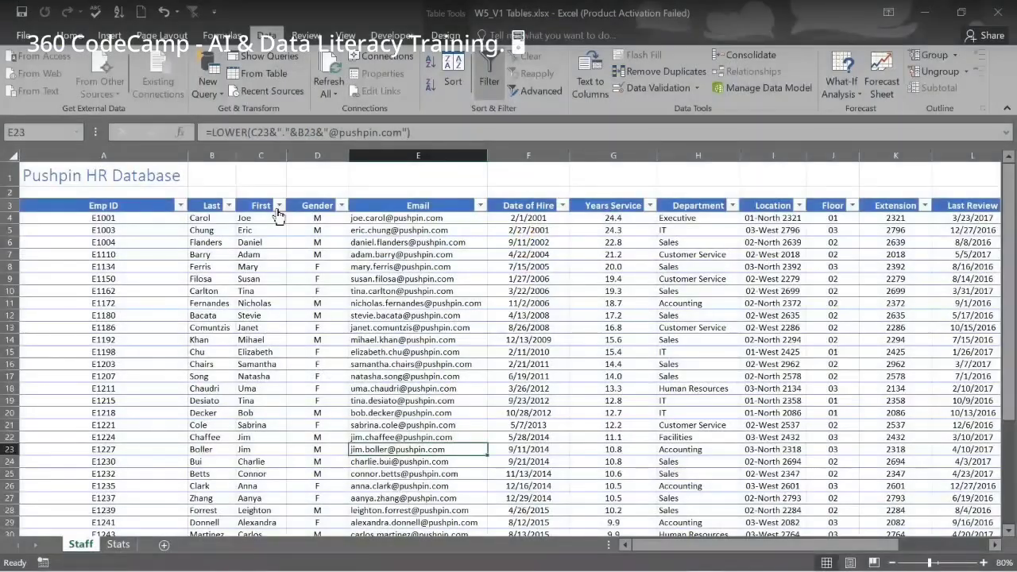
click(279, 206)
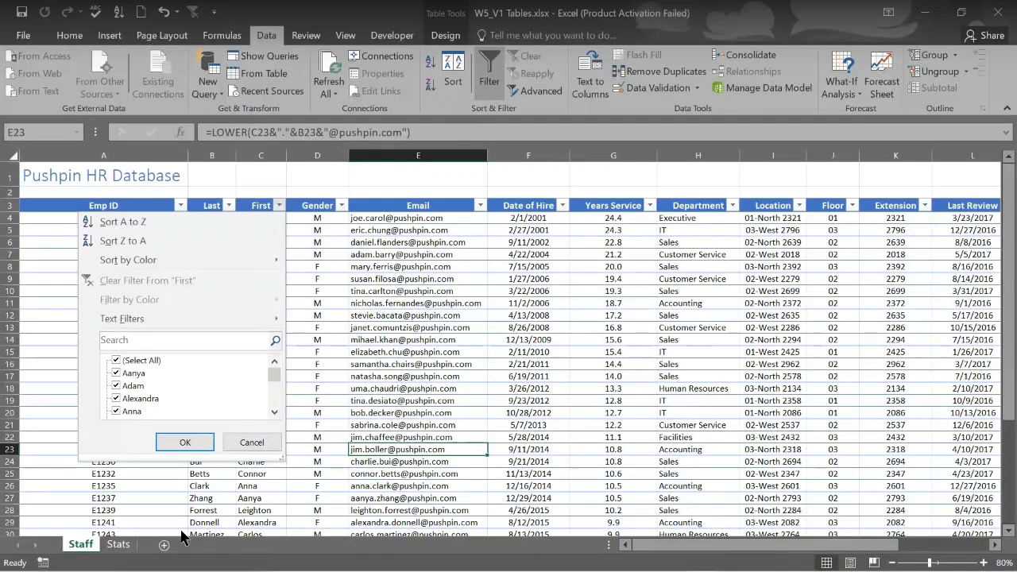
click(253, 444)
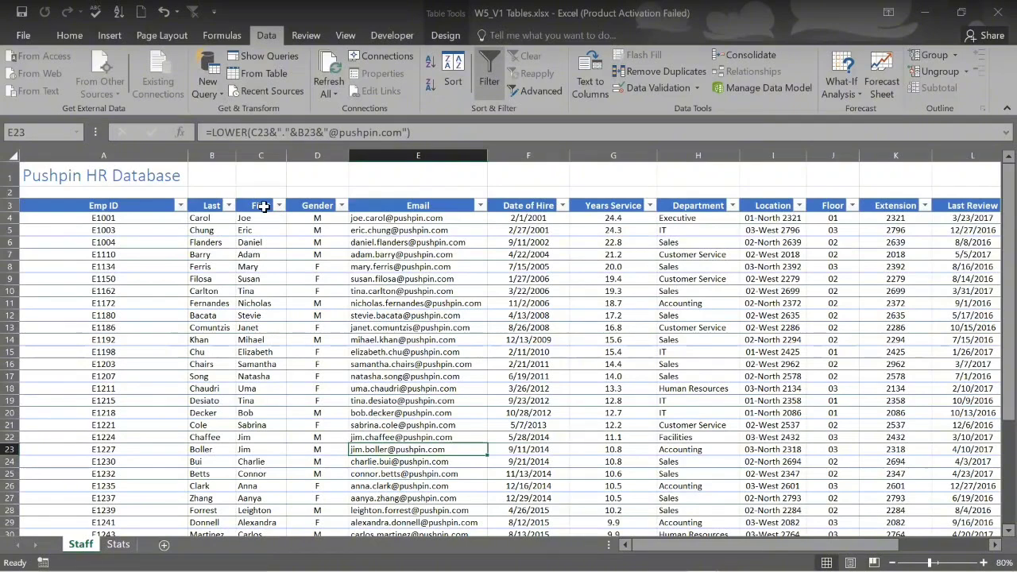
- Try sorting the staff table by the Last column from Z to A and check that column's sort options
click(262, 202)
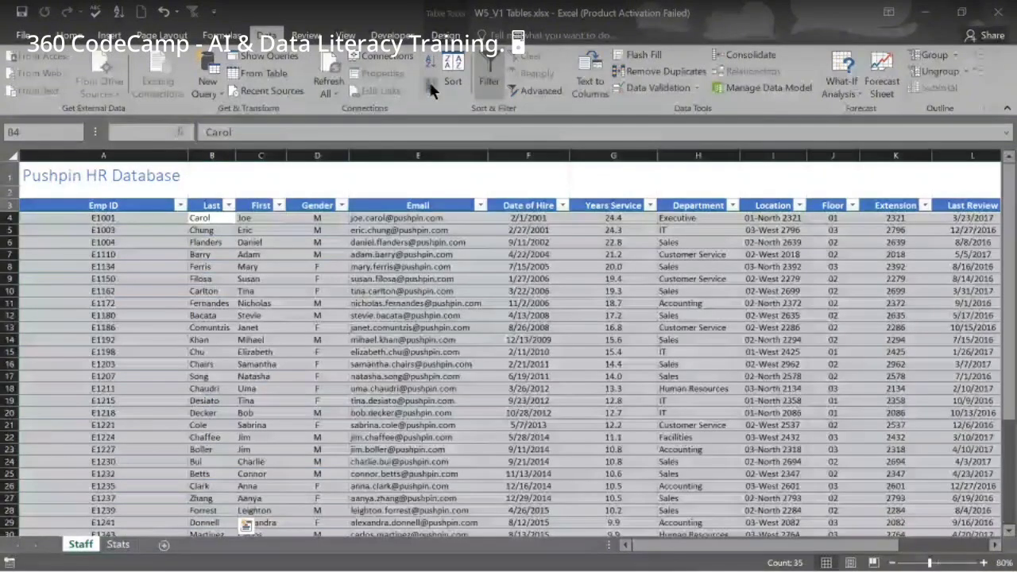
click(430, 87)
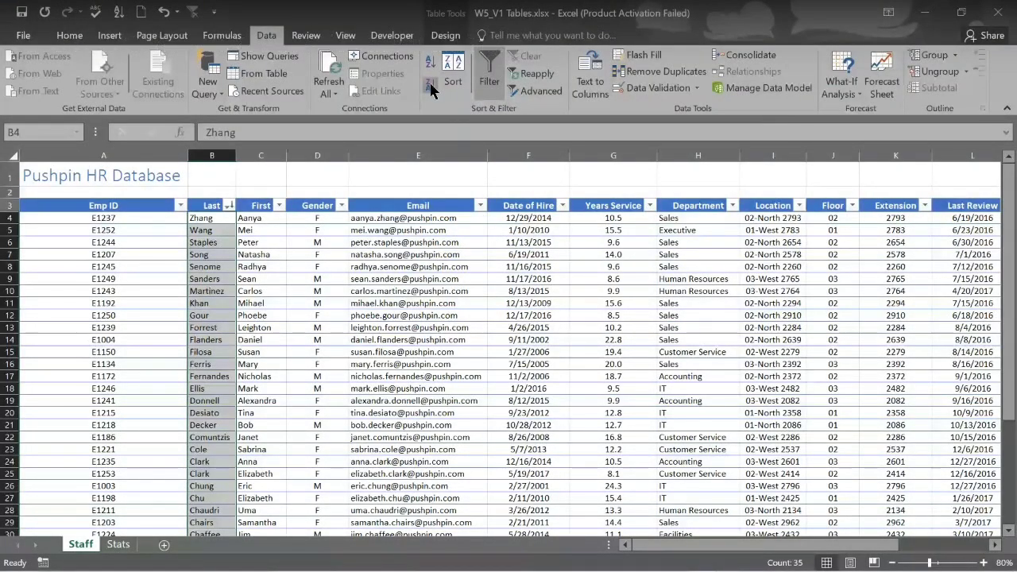
click(229, 205)
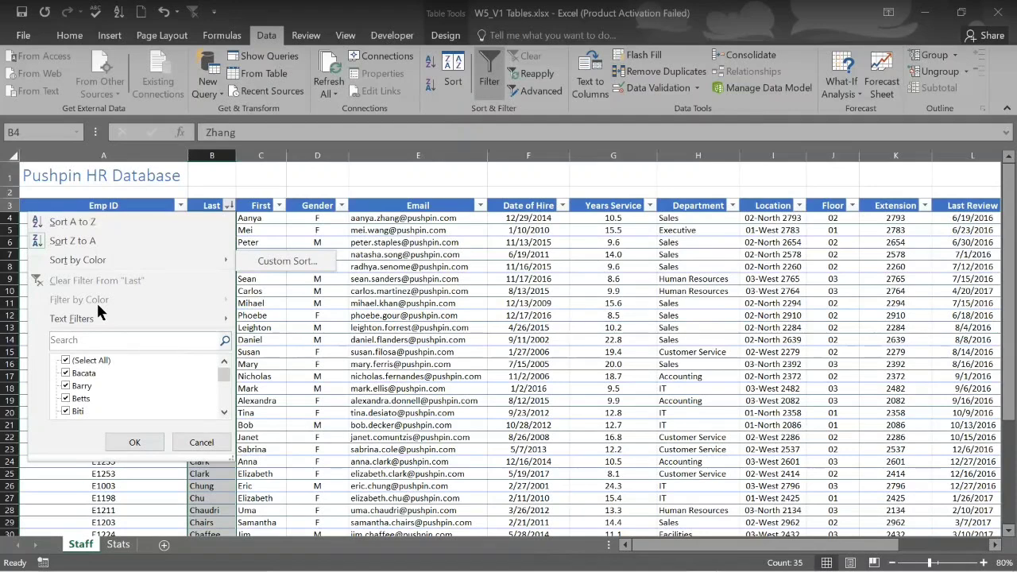
click(41, 242)
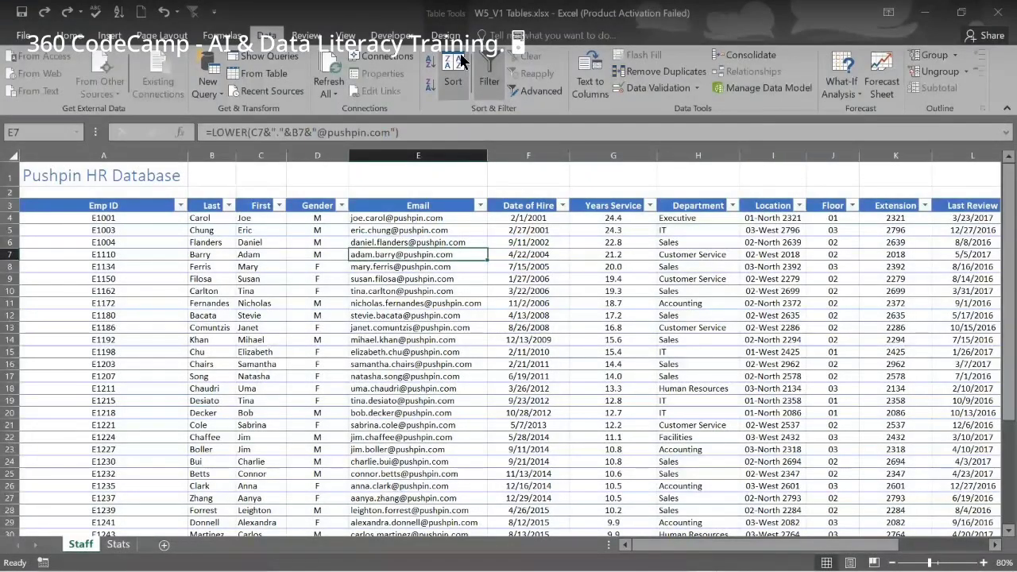
- Examine the sort and filter options offered for the First column
click(278, 206)
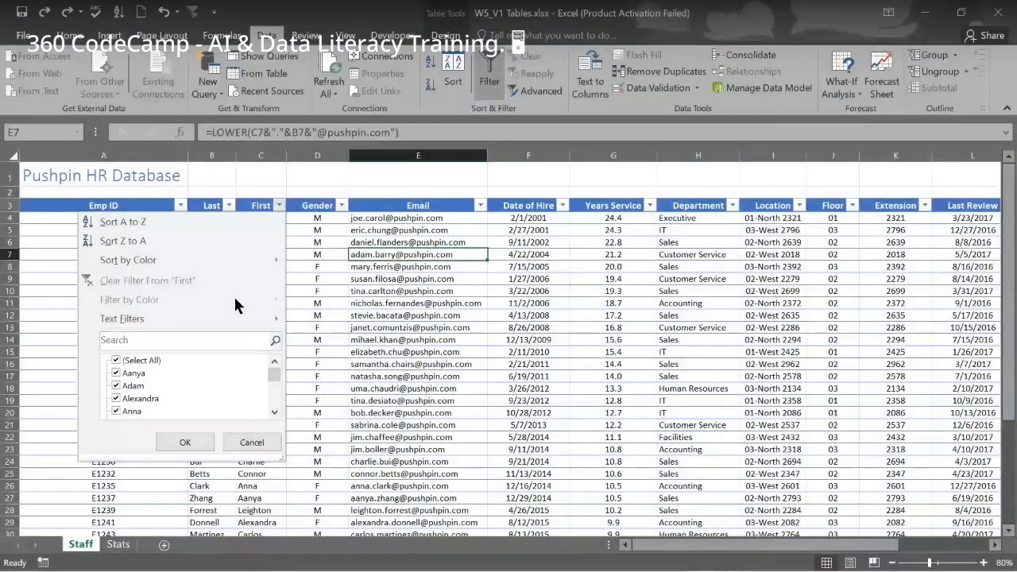
mouse_move(256, 318)
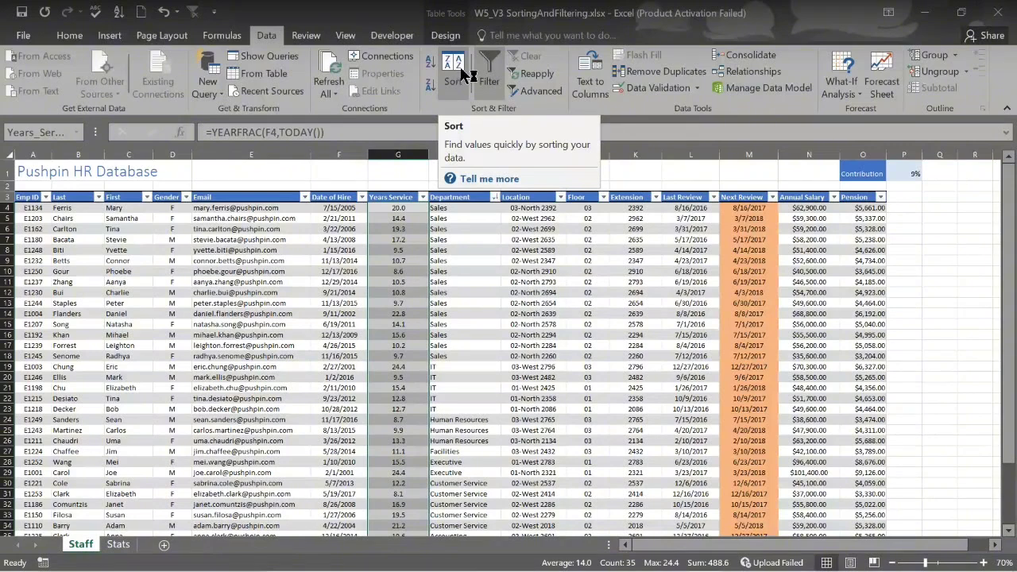
- Add a second sort level on Last, ordered Z to A by values, beneath the Department level in the custom sort
click(449, 65)
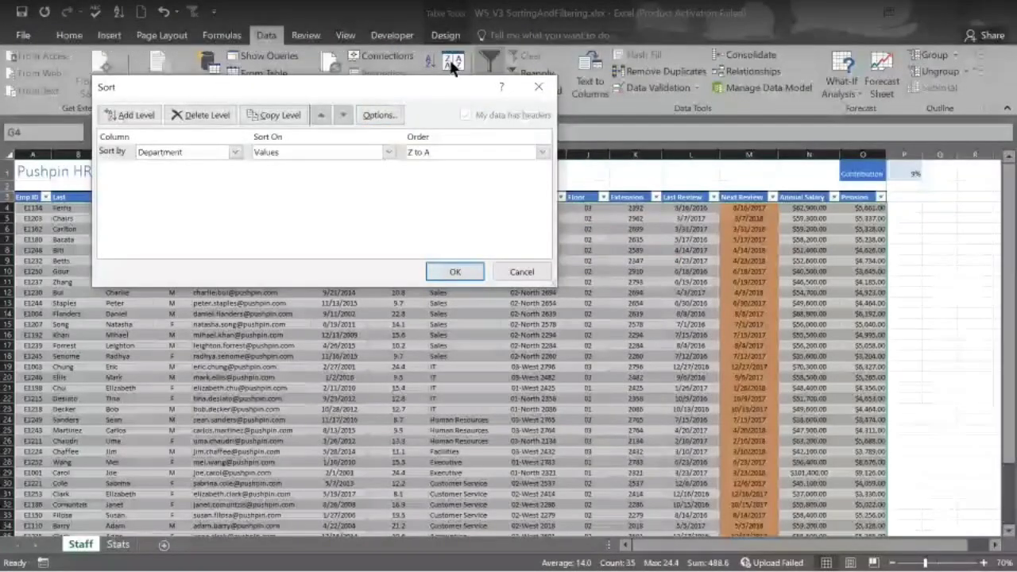
click(125, 116)
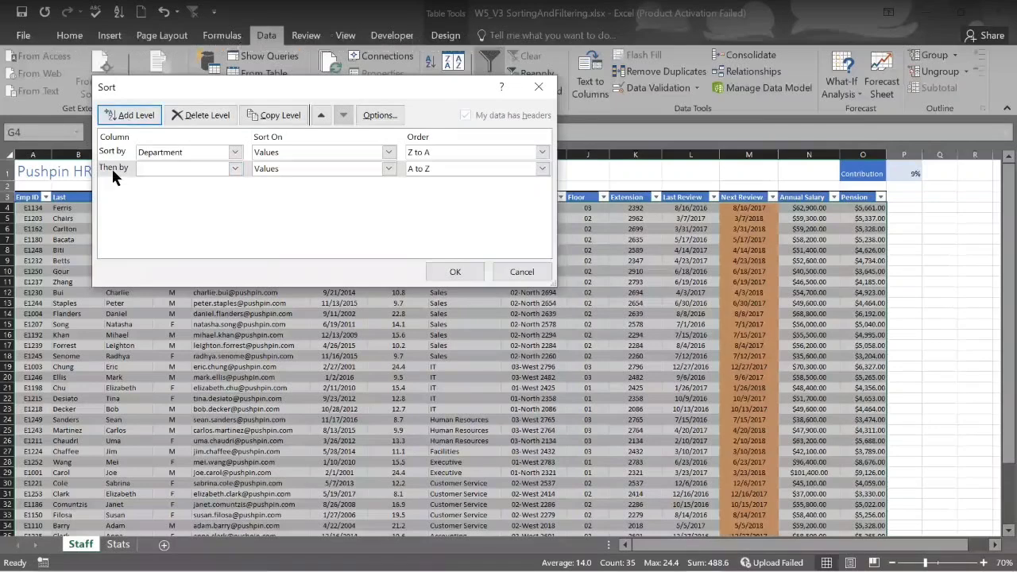
click(235, 169)
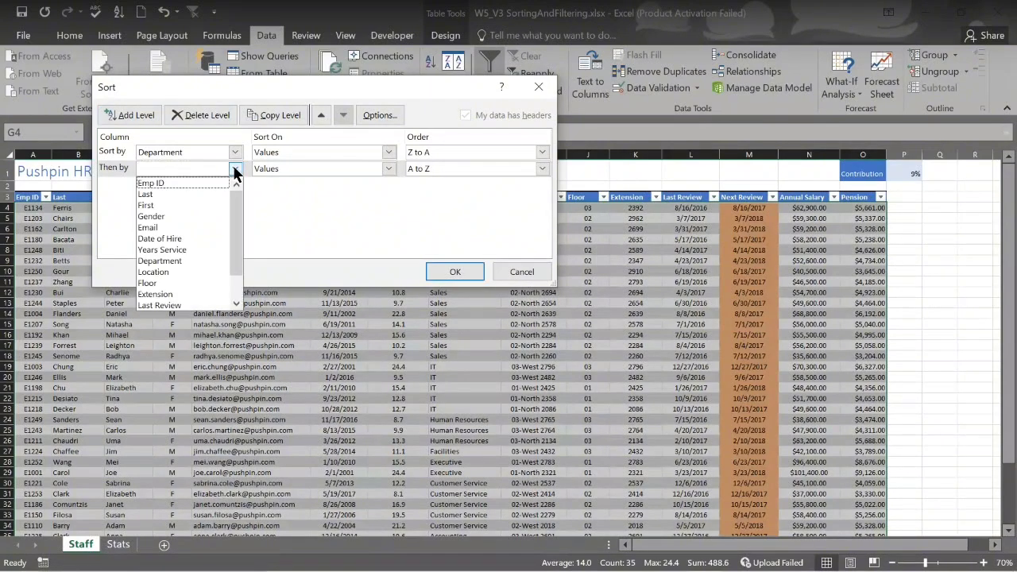
click(174, 193)
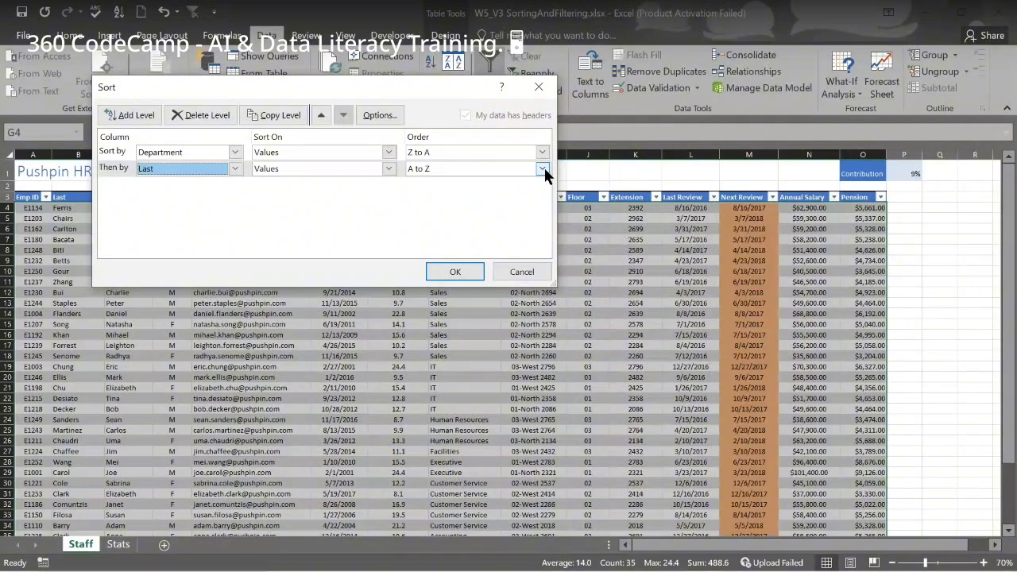
click(542, 169)
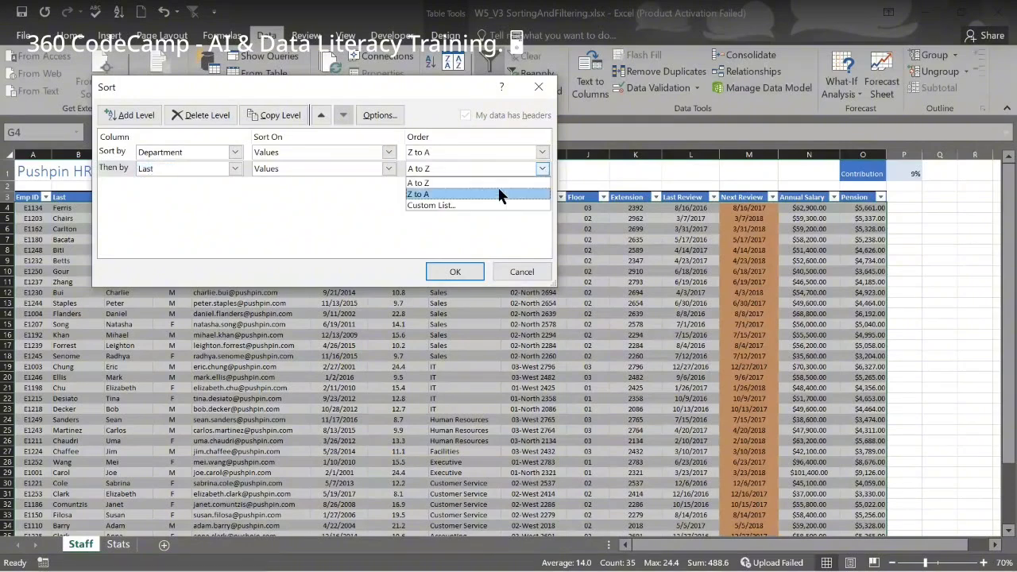
click(497, 193)
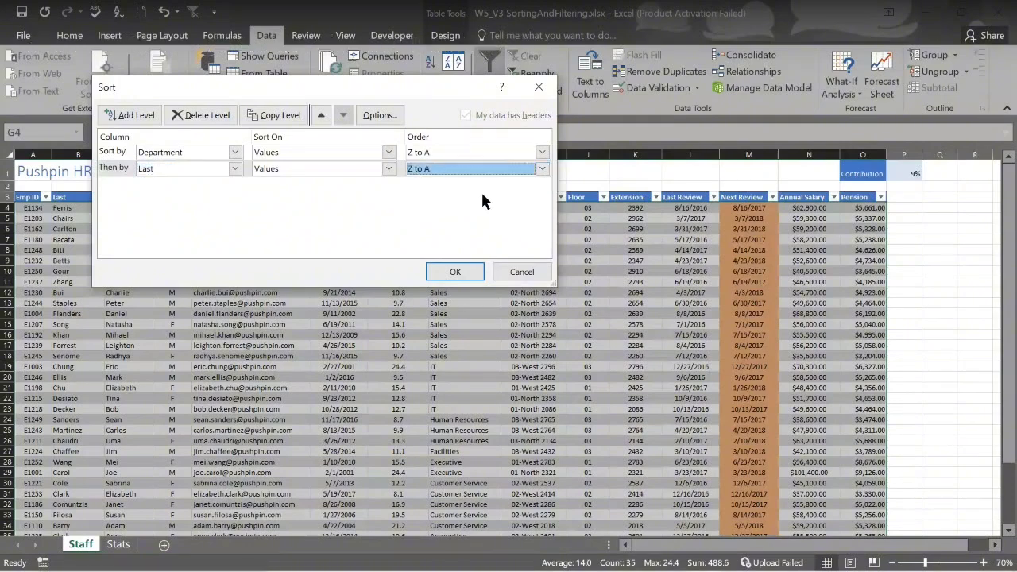
- Add a third sort level on First, ordered A to Z by values, and apply the custom sort
click(135, 116)
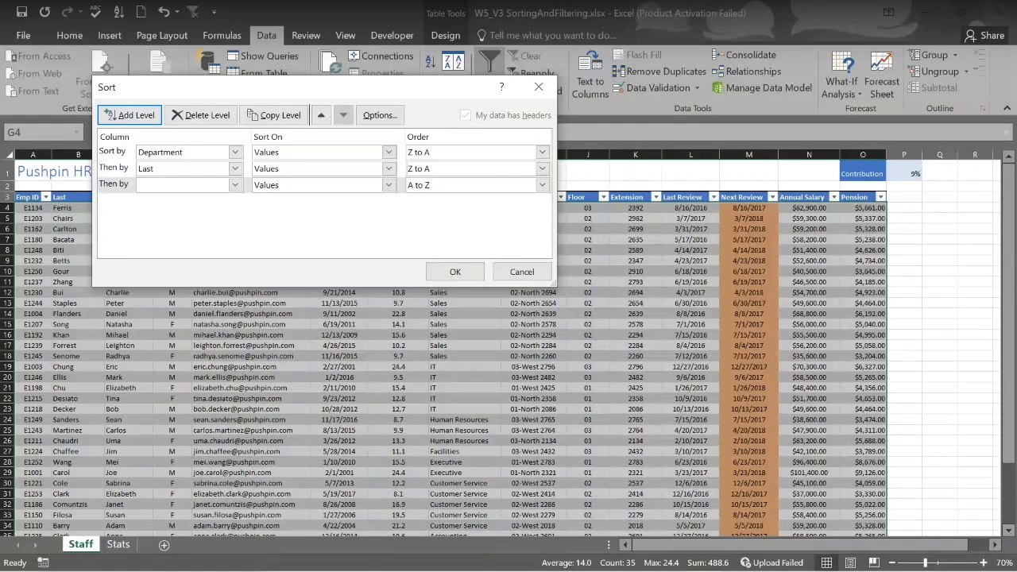
click(235, 186)
click(187, 225)
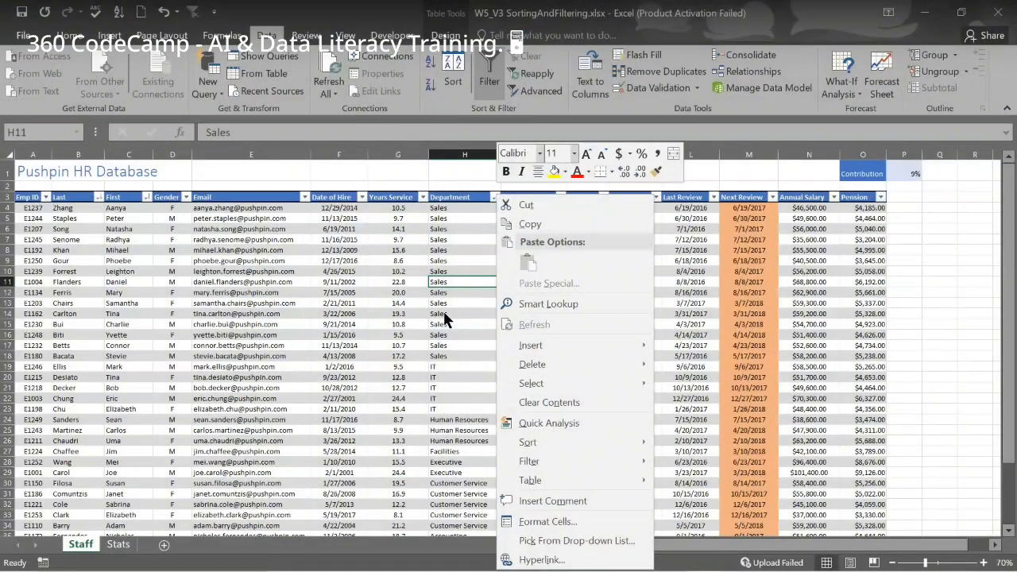
- Reopen the custom sort from a Department cell and examine the Sort On options and the reordering of sort levels
mouse_move(556, 461)
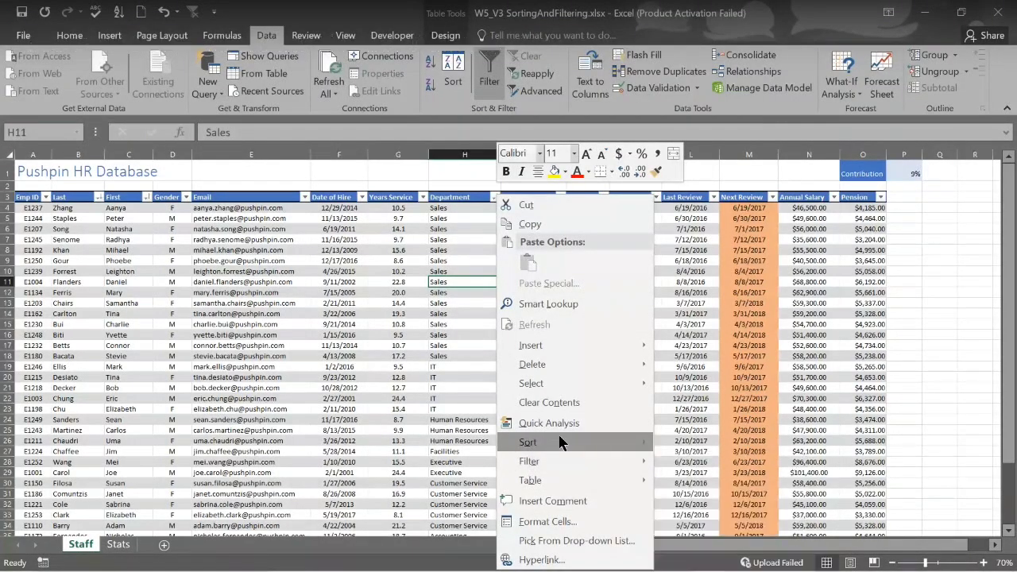
mouse_move(560, 442)
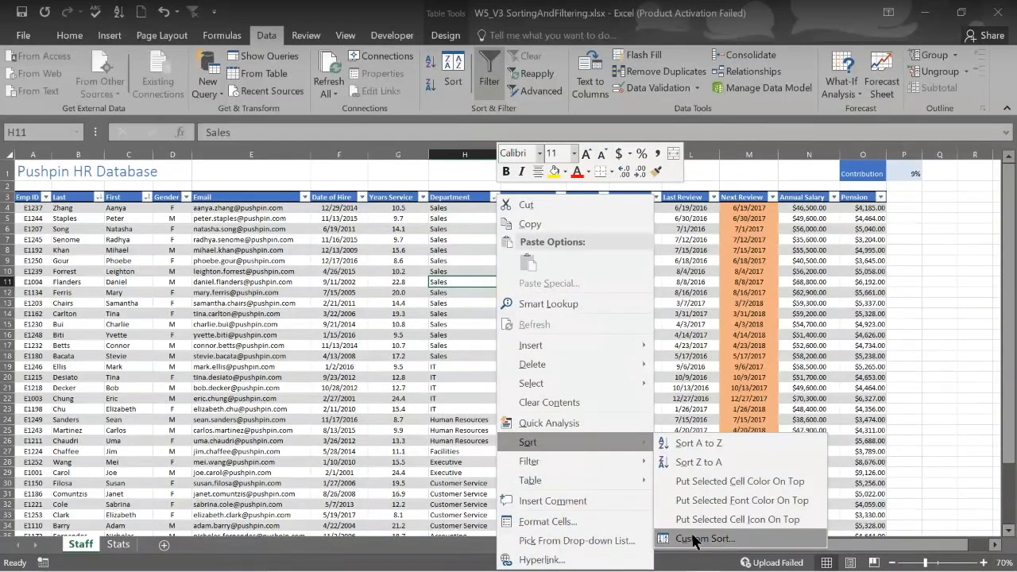
mouse_move(529, 390)
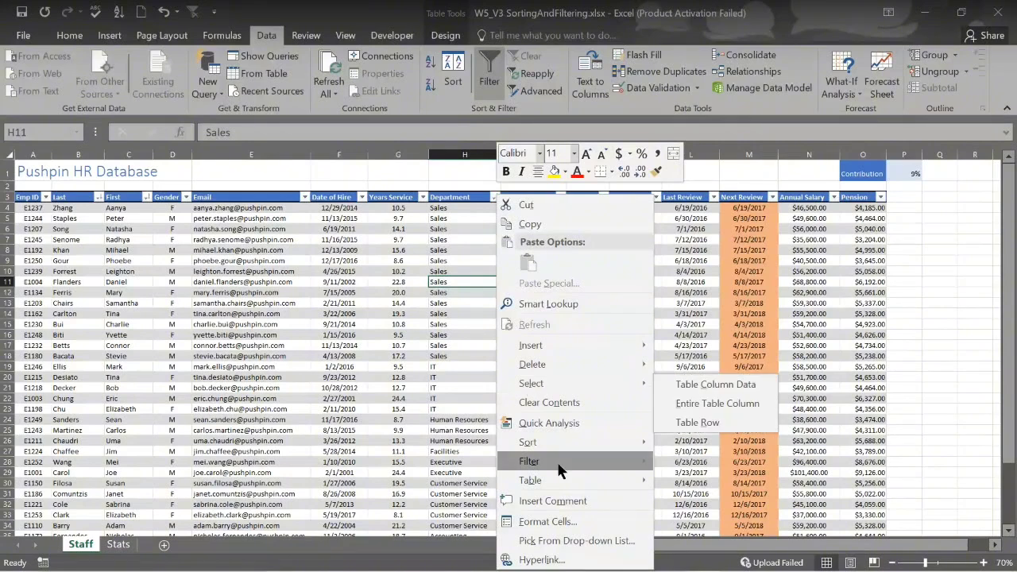
mouse_move(567, 467)
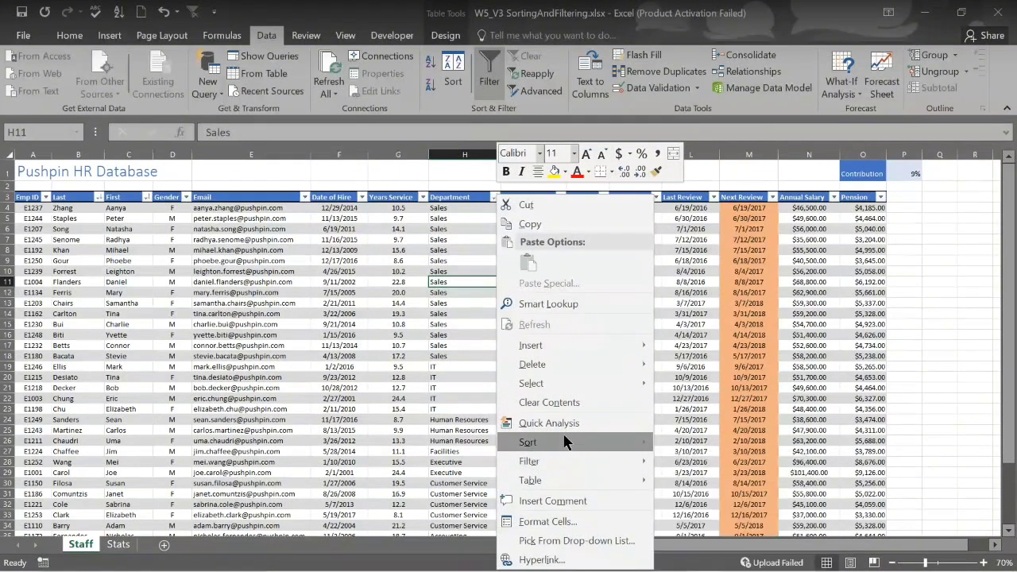
mouse_move(567, 442)
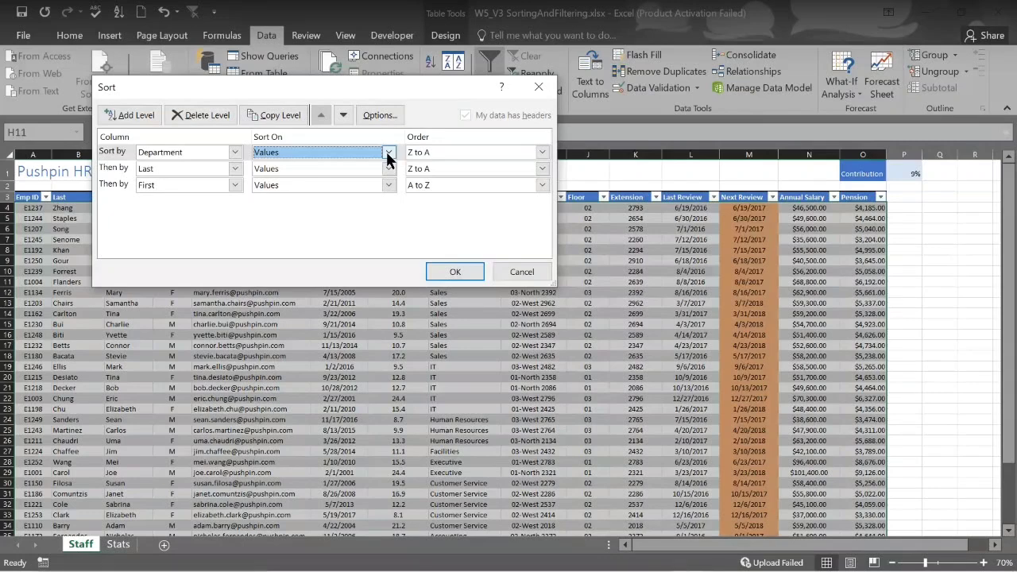
click(389, 152)
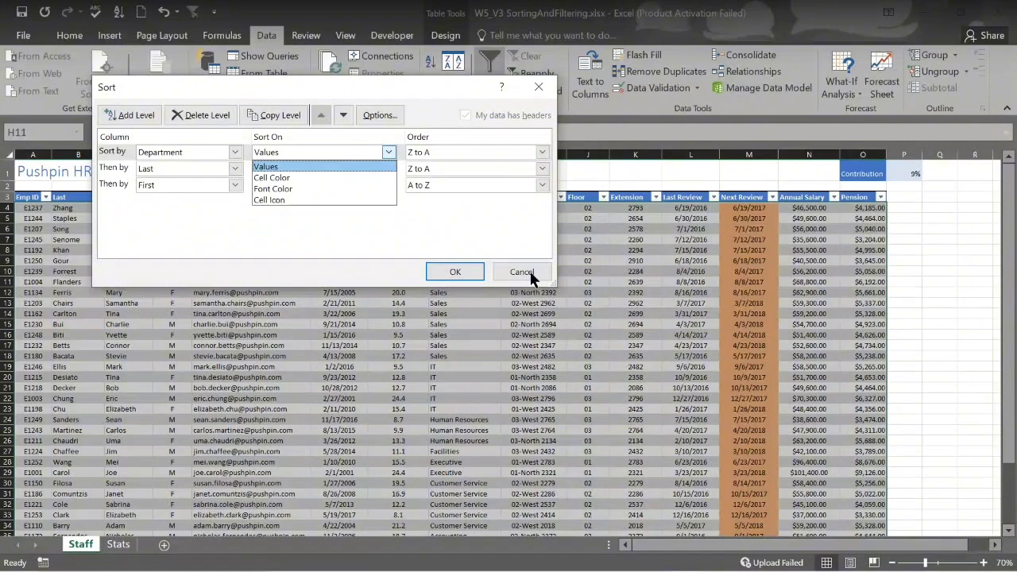
click(189, 233)
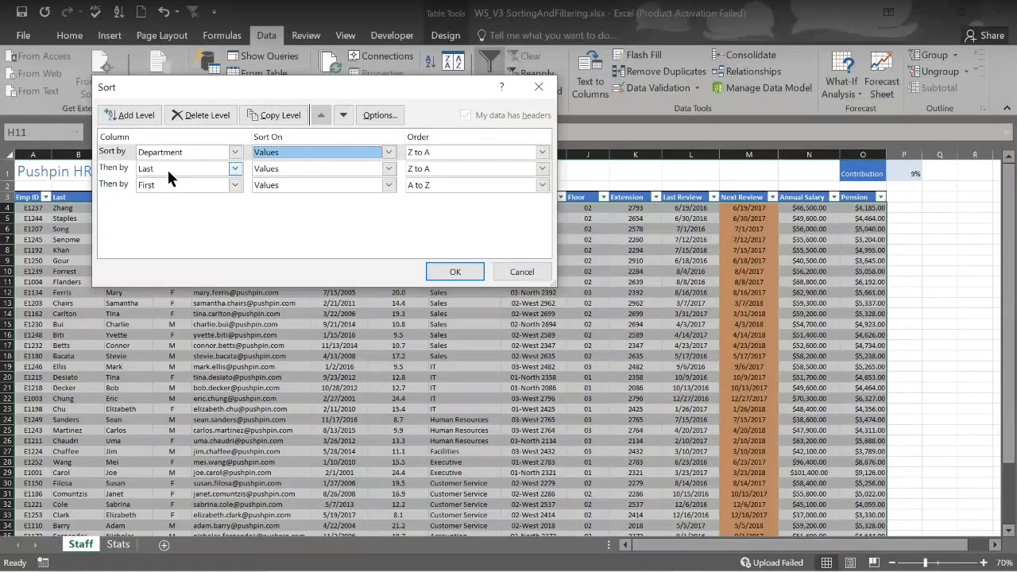
click(122, 183)
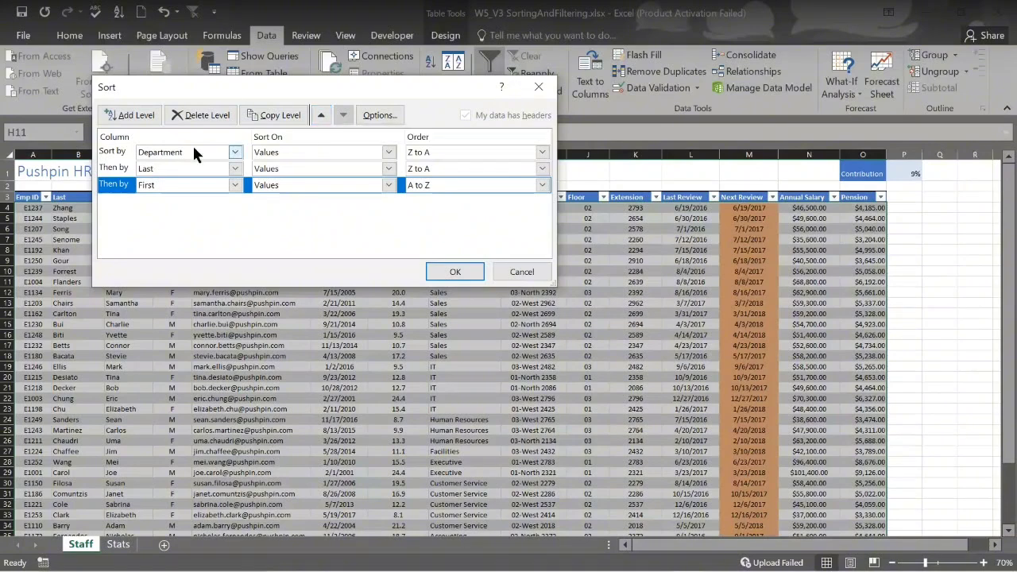
click(111, 152)
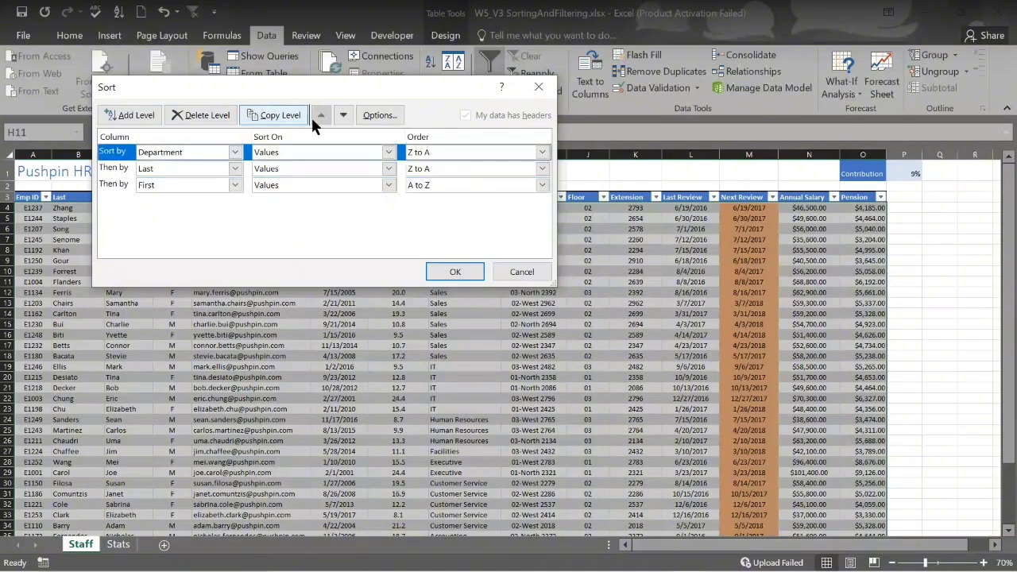
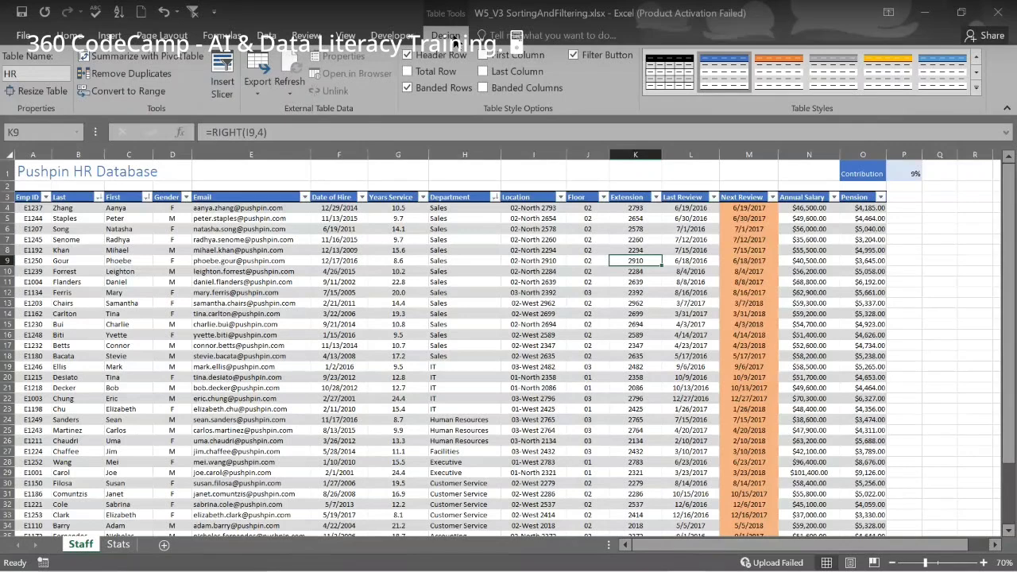
- Add a total row to the HR table and inspect its Pension, Annual Salary and Next Review cells
click(407, 70)
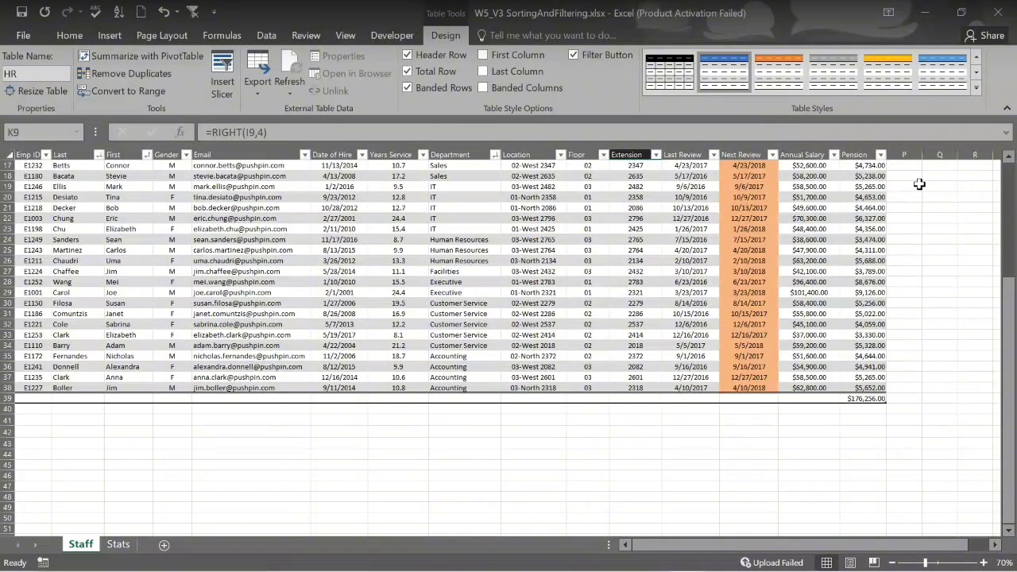
click(872, 398)
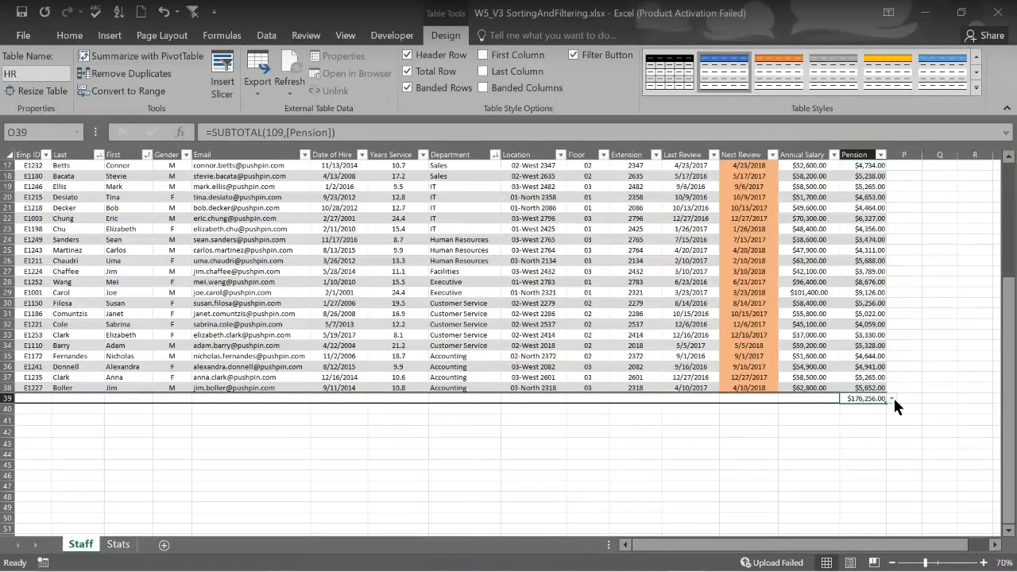
click(813, 398)
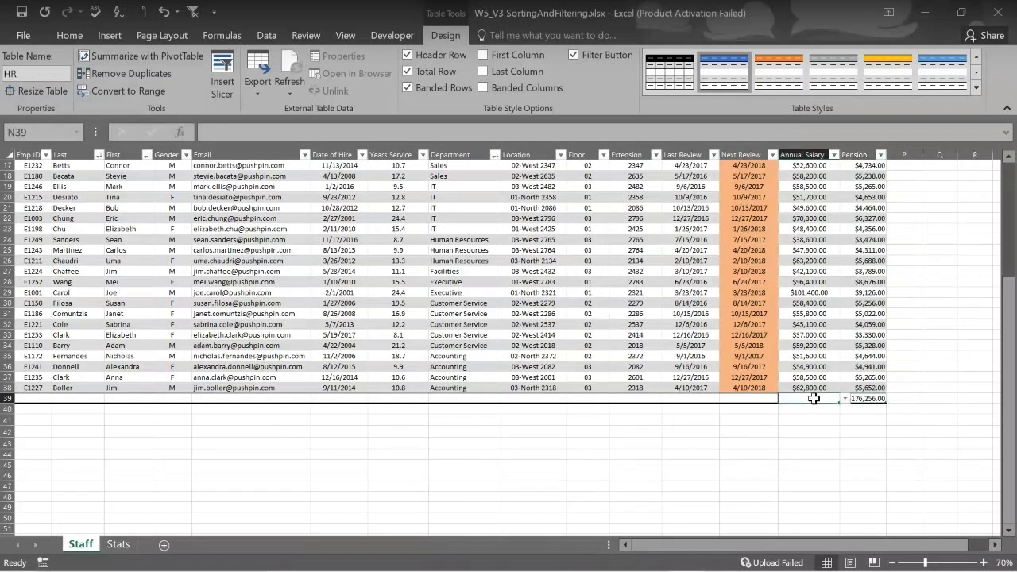
click(760, 400)
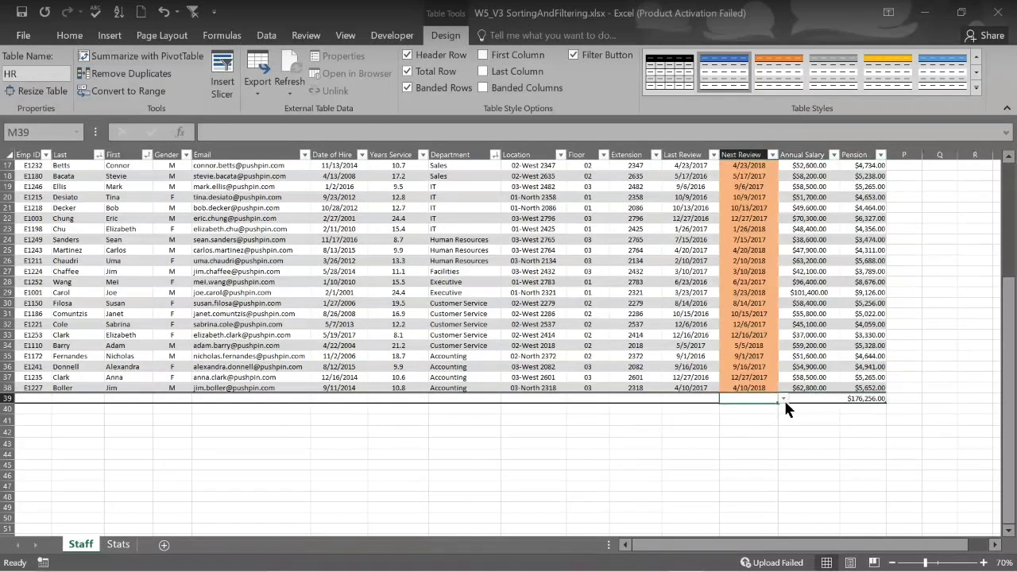
click(869, 399)
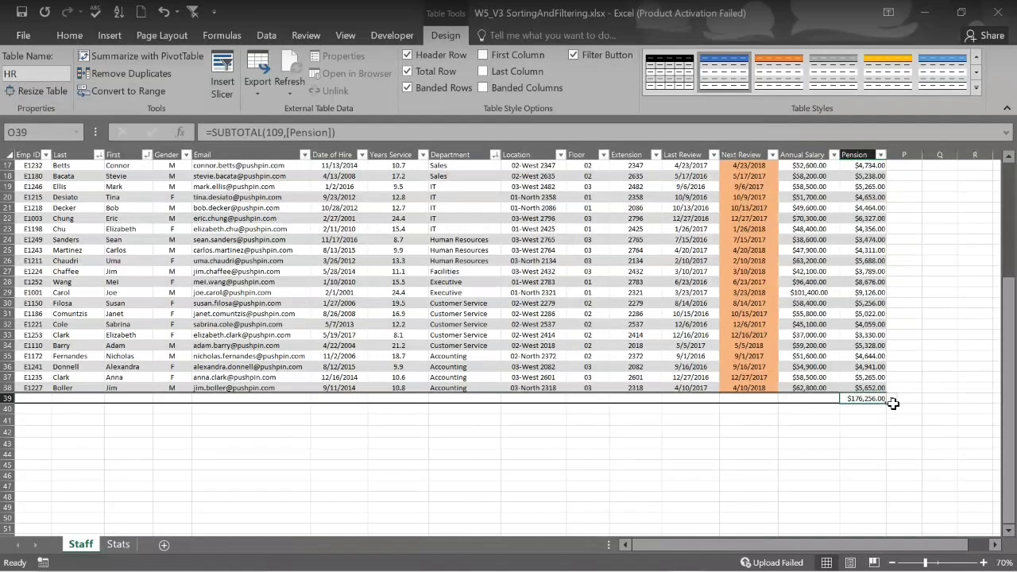
- Try the Max and Min functions for the Pension total, and set it back to Sum
click(892, 398)
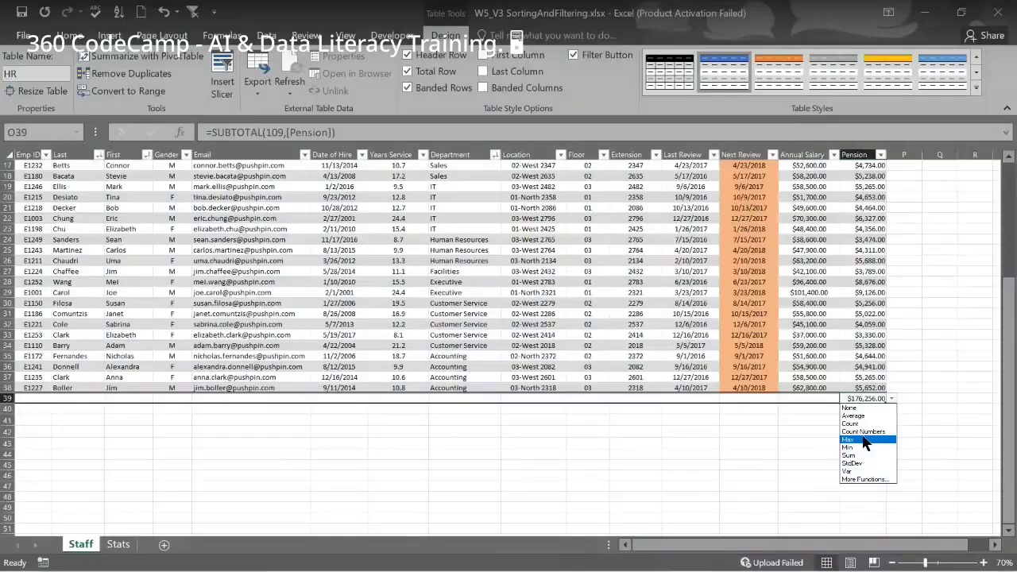
click(859, 439)
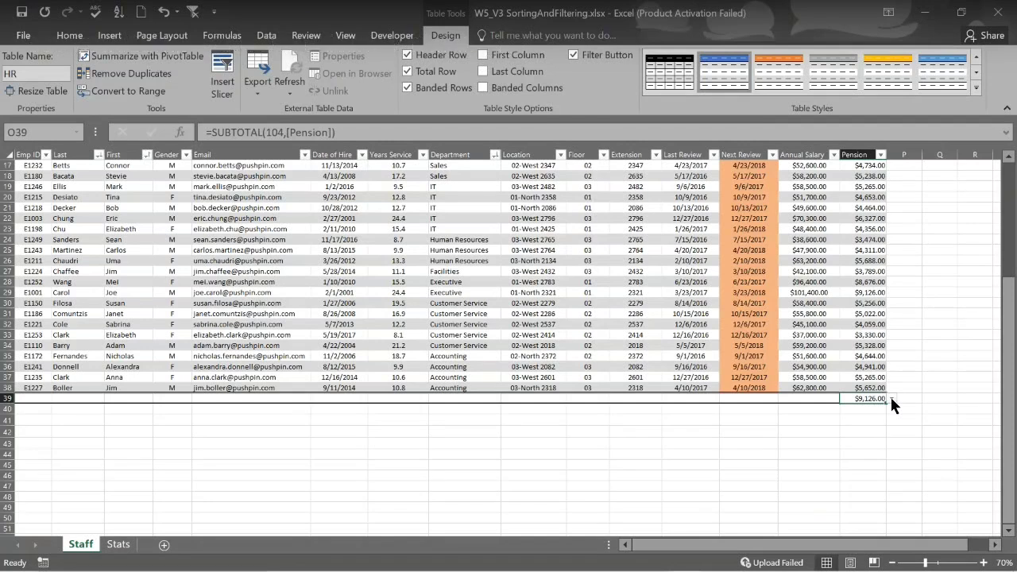
click(890, 399)
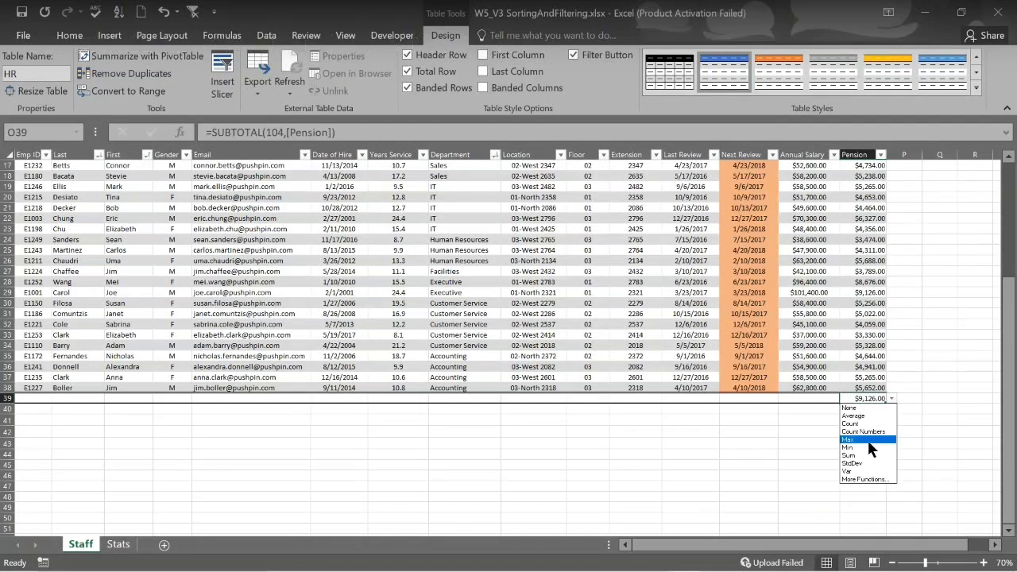
click(871, 448)
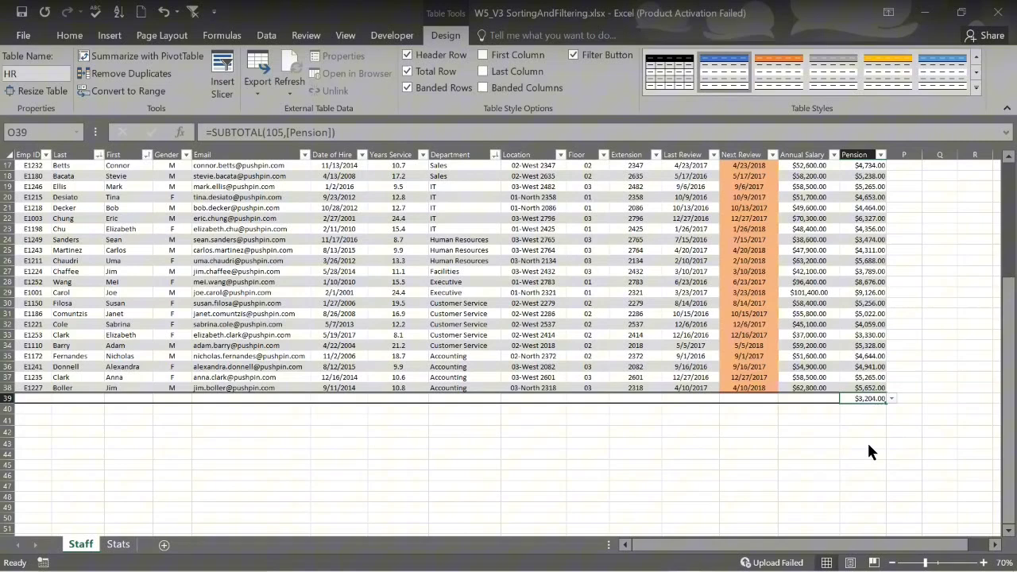
click(891, 399)
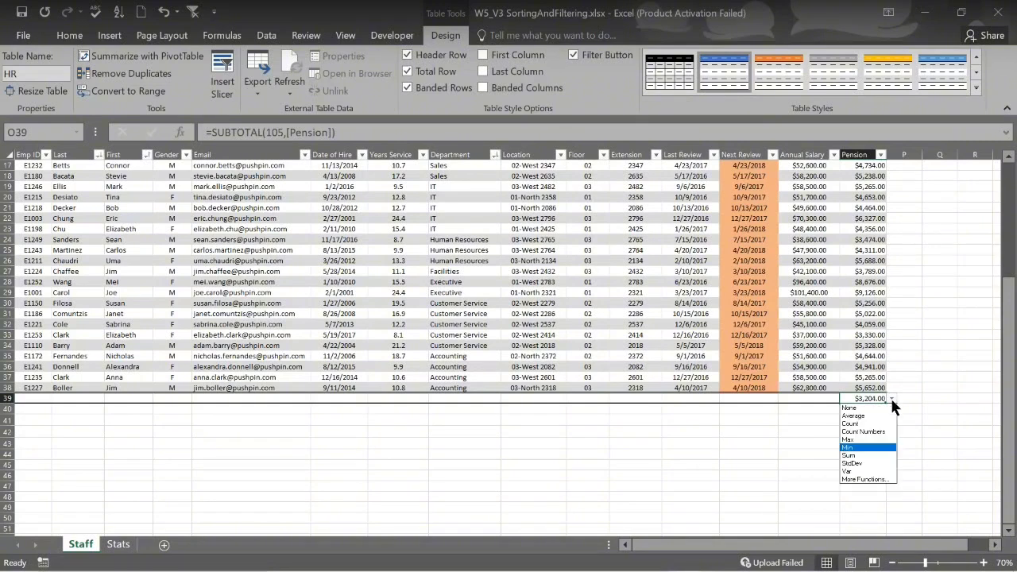
click(872, 456)
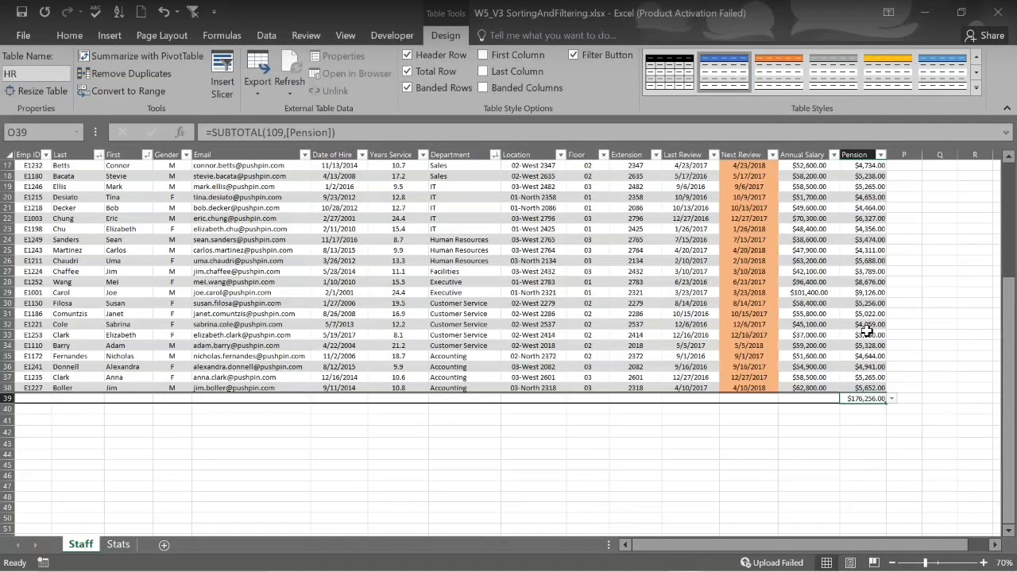
- Add a Sum total for Annual Salary and a Count total for Department in the table's total row
click(809, 400)
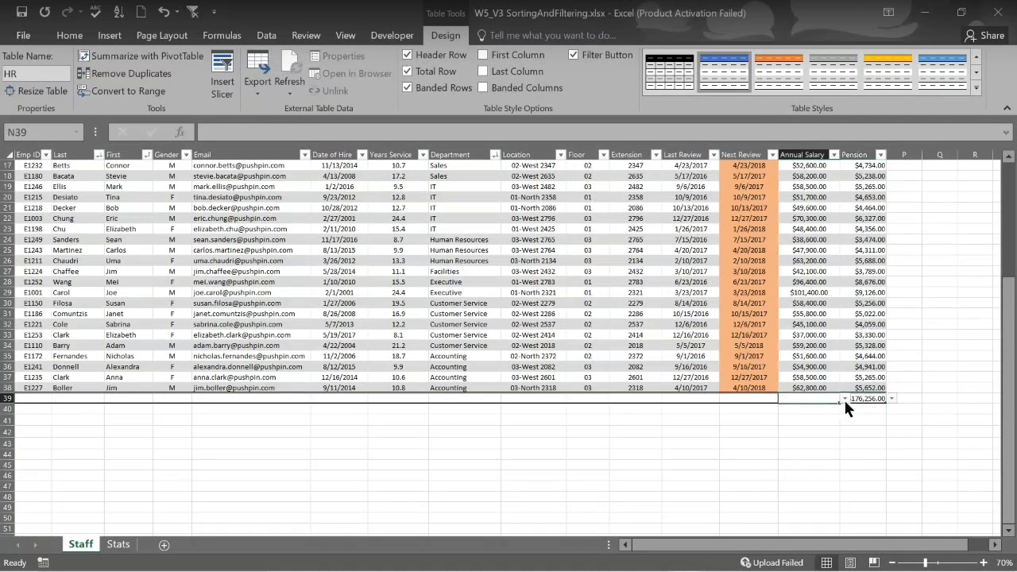
click(844, 399)
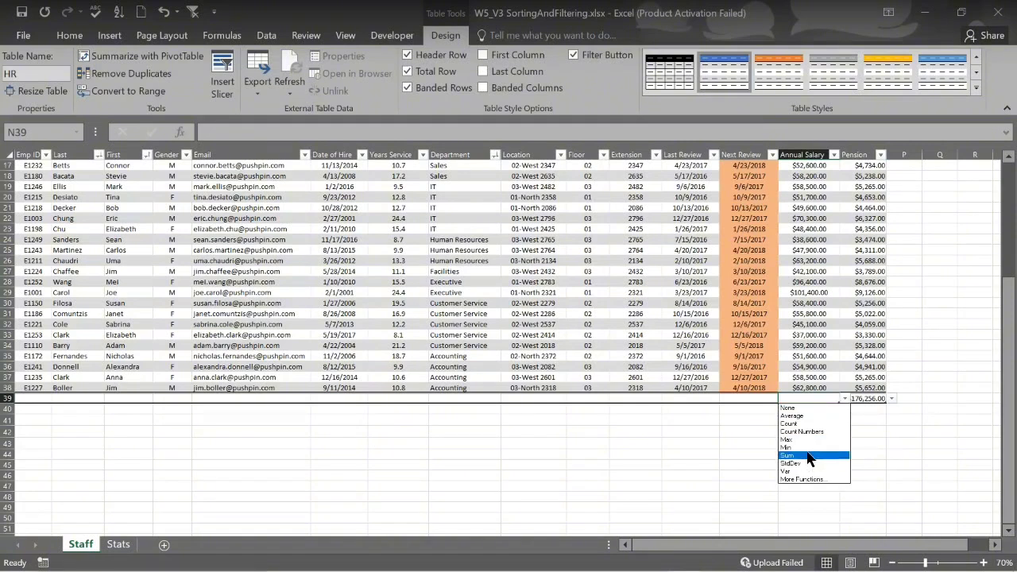
click(808, 455)
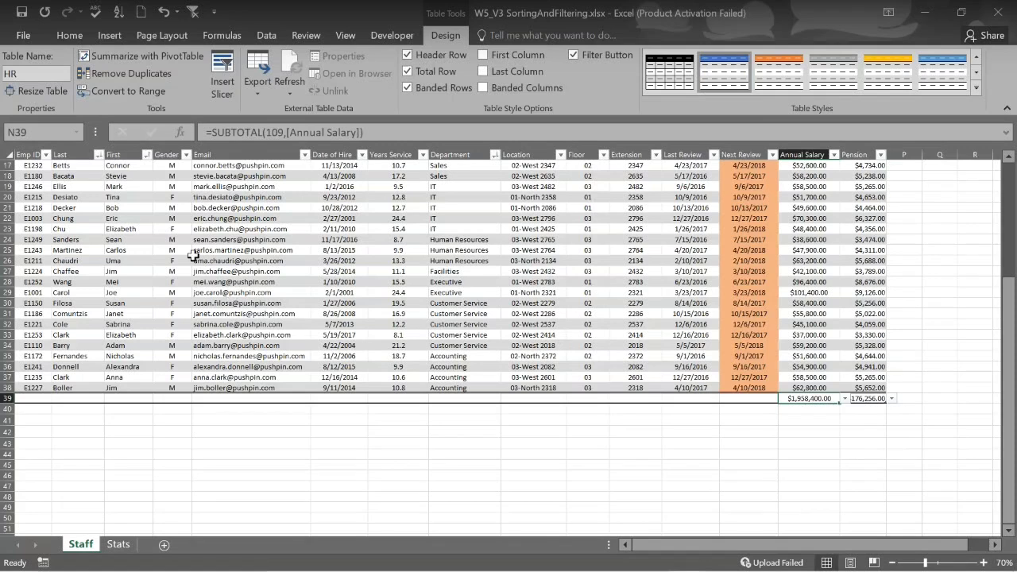
click(464, 398)
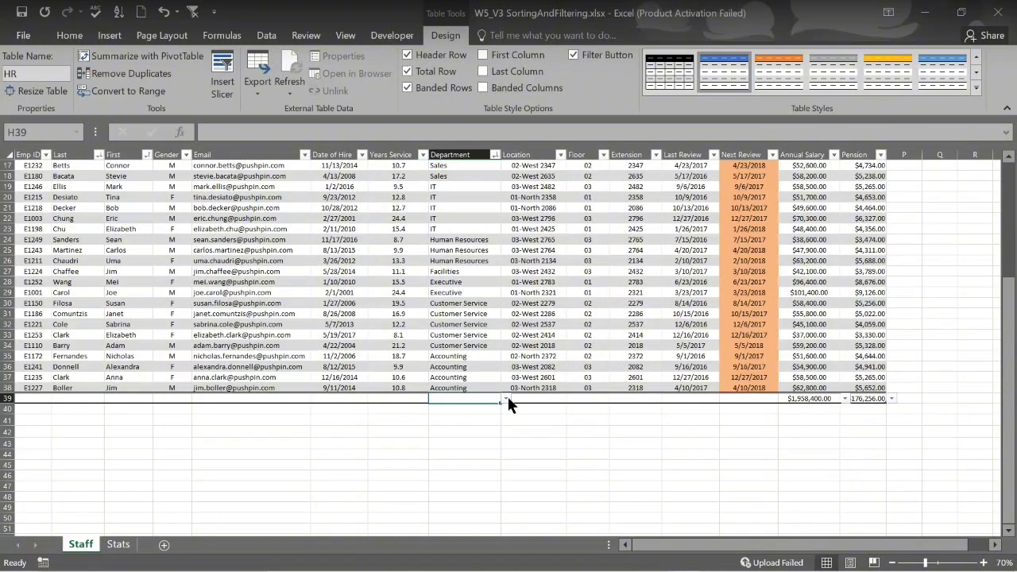
click(505, 398)
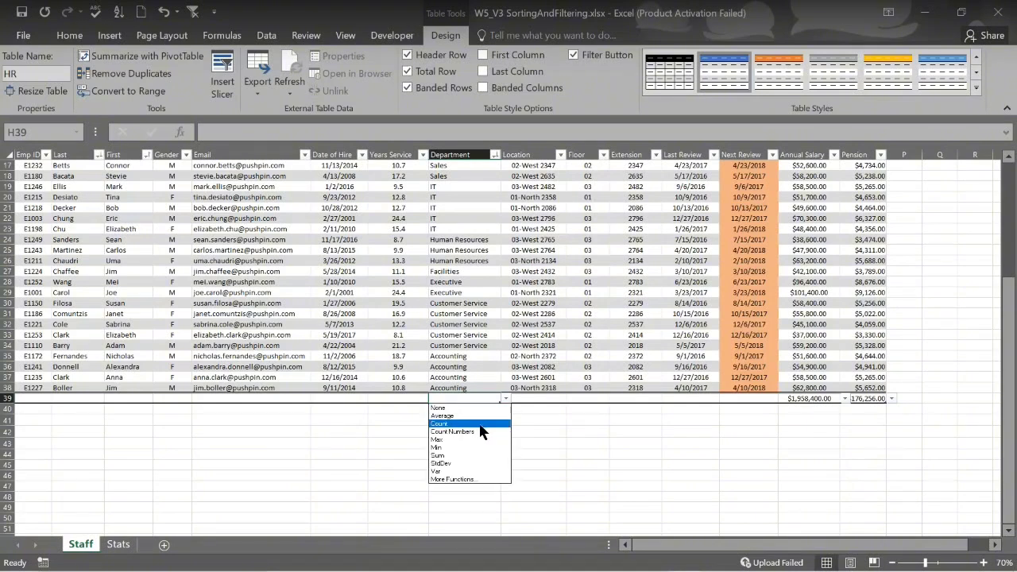
click(480, 424)
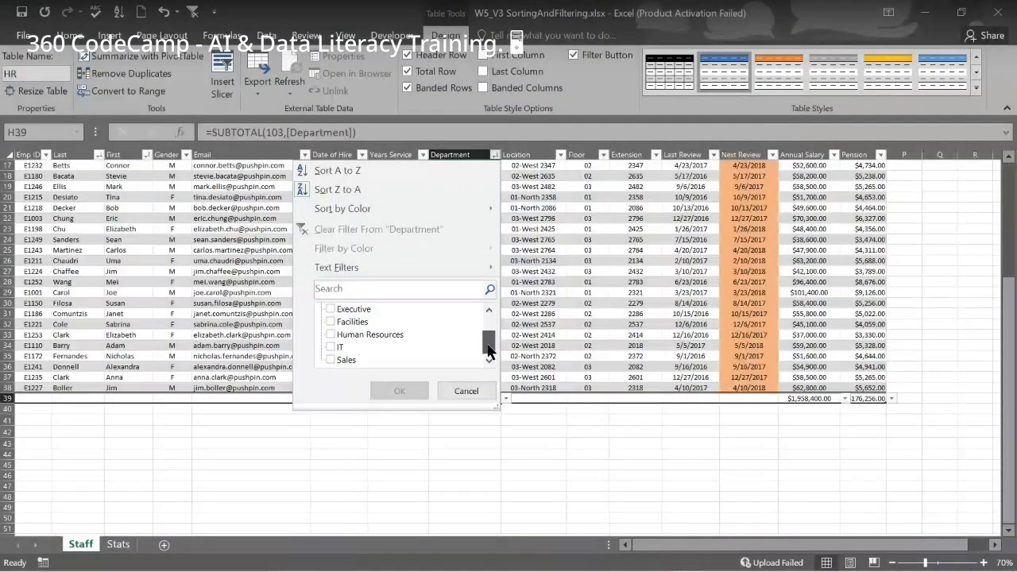
- Filter the Department column to show only Customer Service
drag(488, 351, 488, 342)
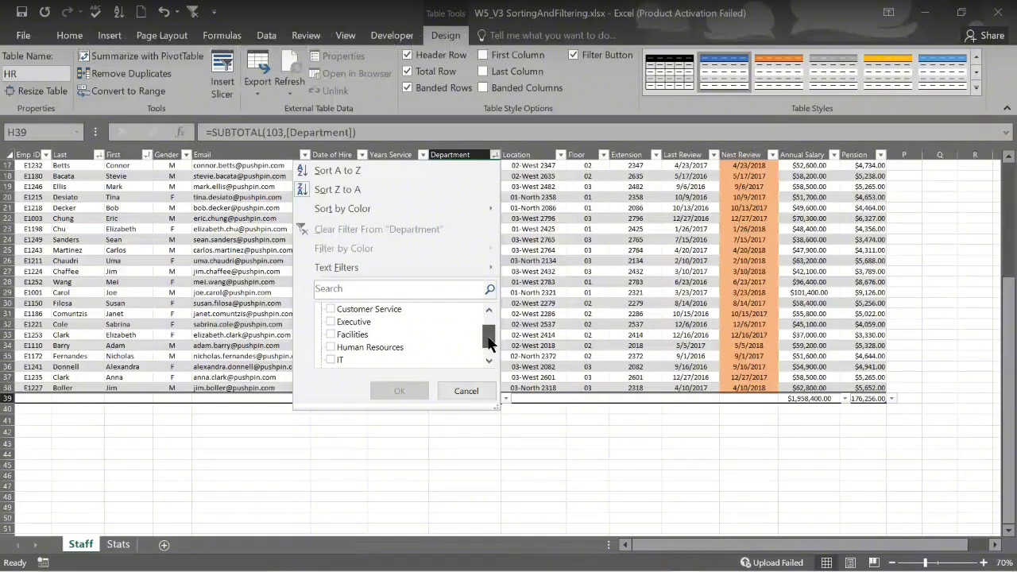
scroll(488, 340, up, 2)
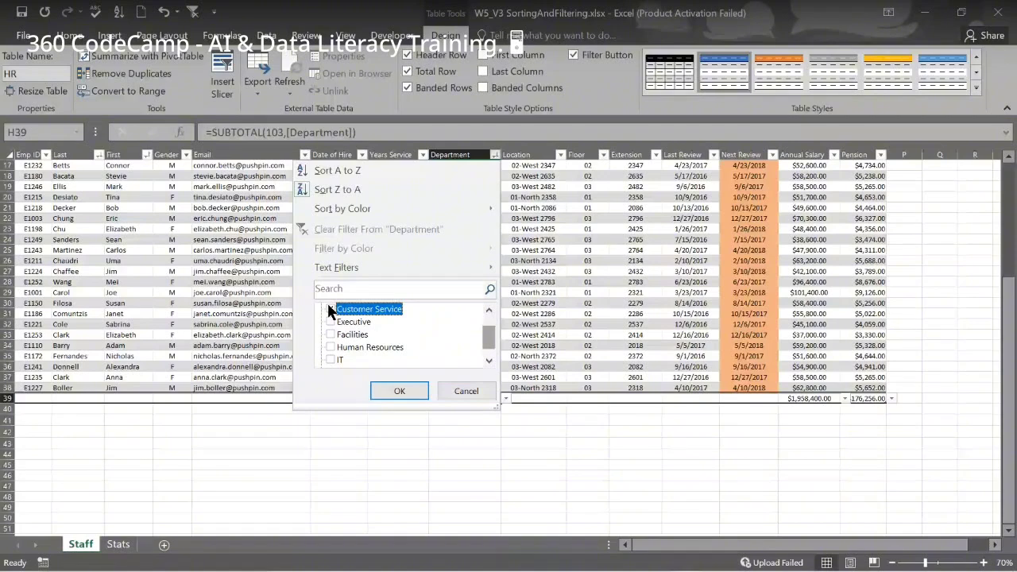
click(398, 393)
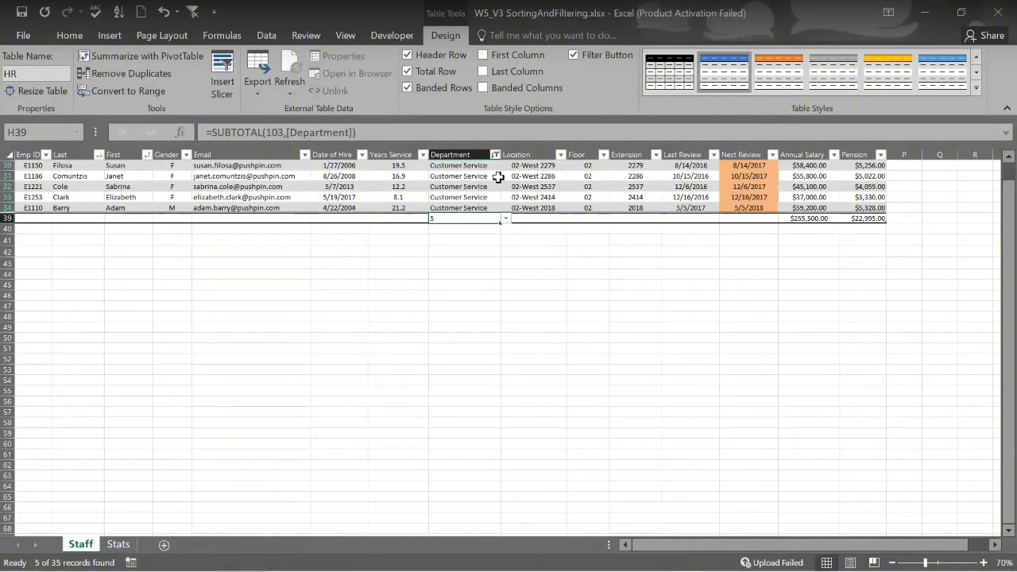
- Filter the Department column to show only Executive
mouse_move(498, 165)
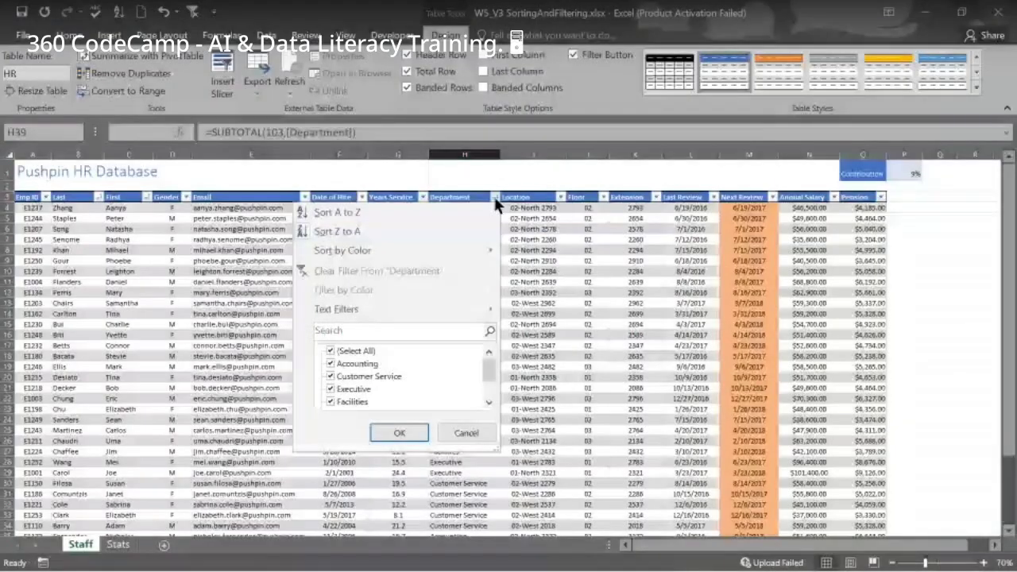
click(331, 351)
click(330, 388)
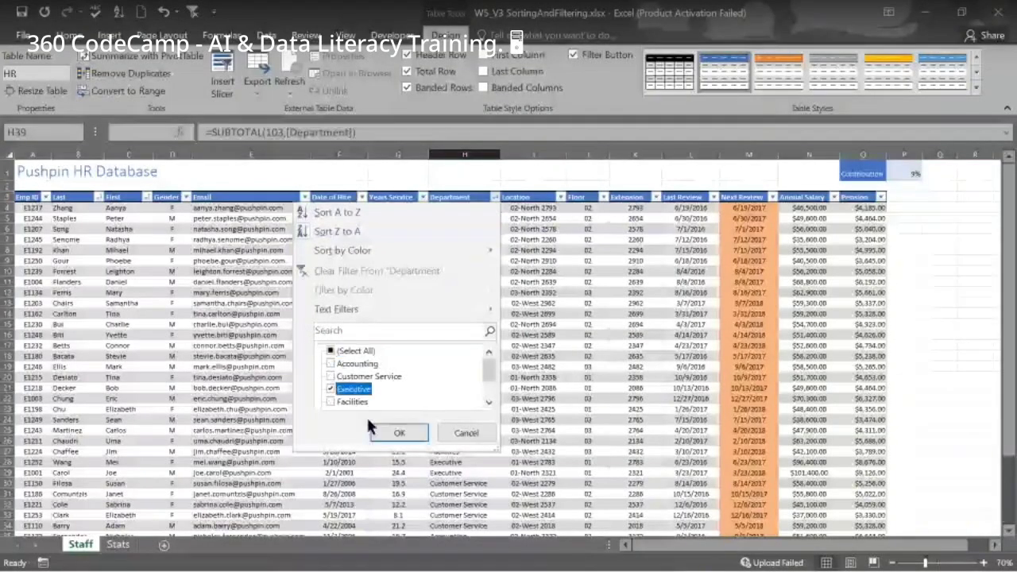
click(384, 432)
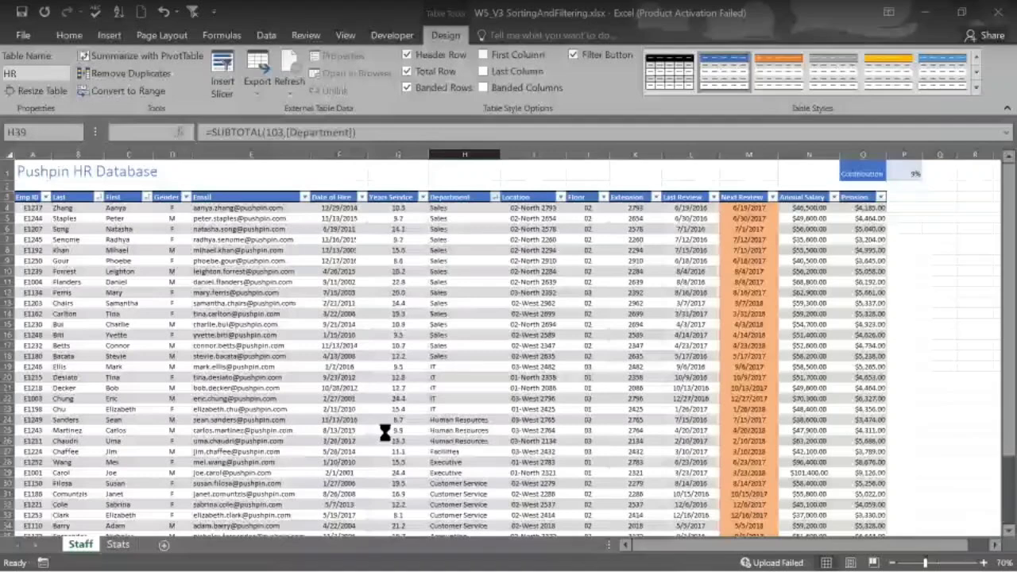
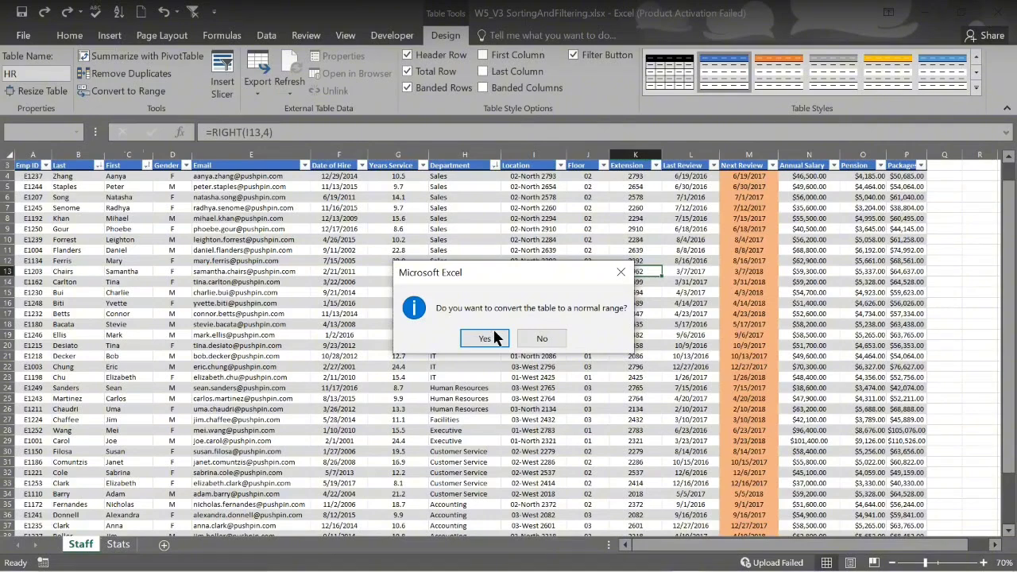
- Convert the table to a normal range and add Sum subtotals for Annual Salary, Pension and Packages at each change in Department
click(484, 340)
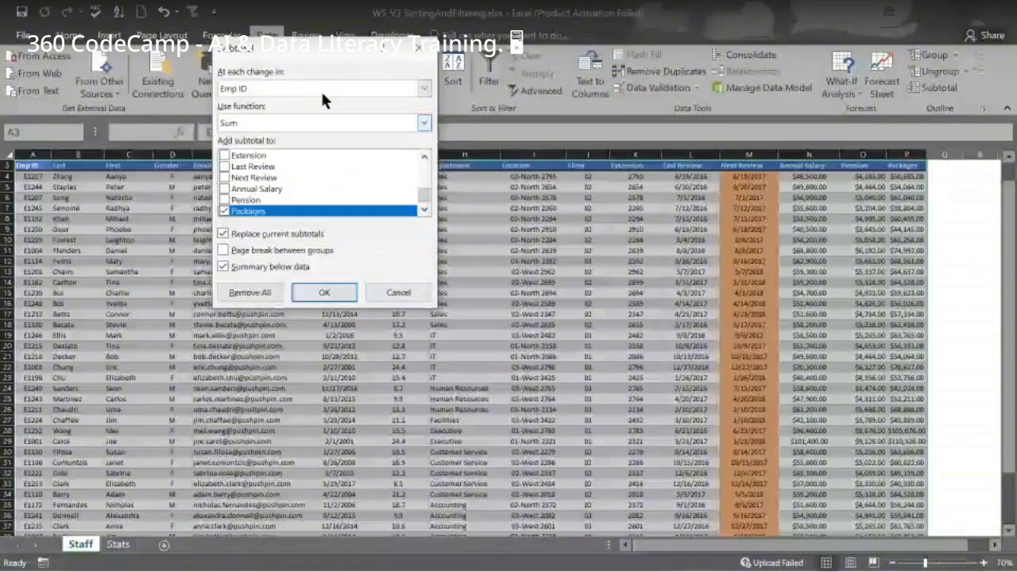
click(423, 89)
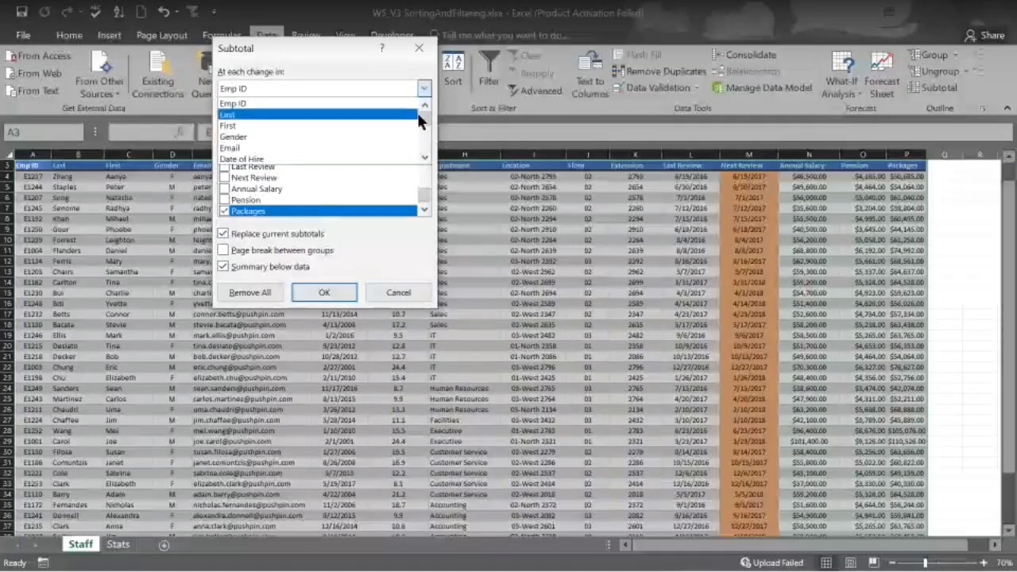
drag(424, 112, 428, 121)
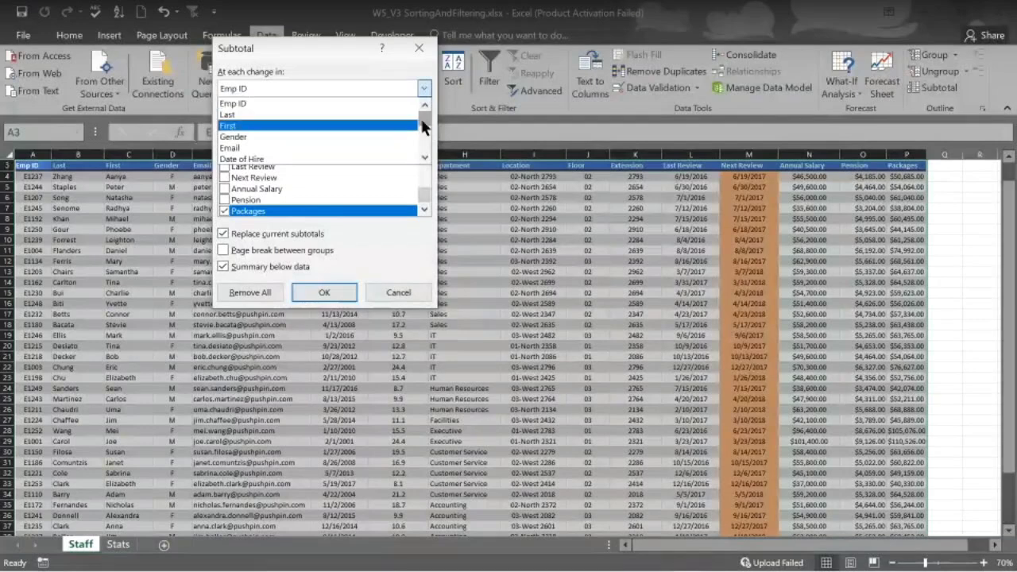
drag(424, 118, 424, 125)
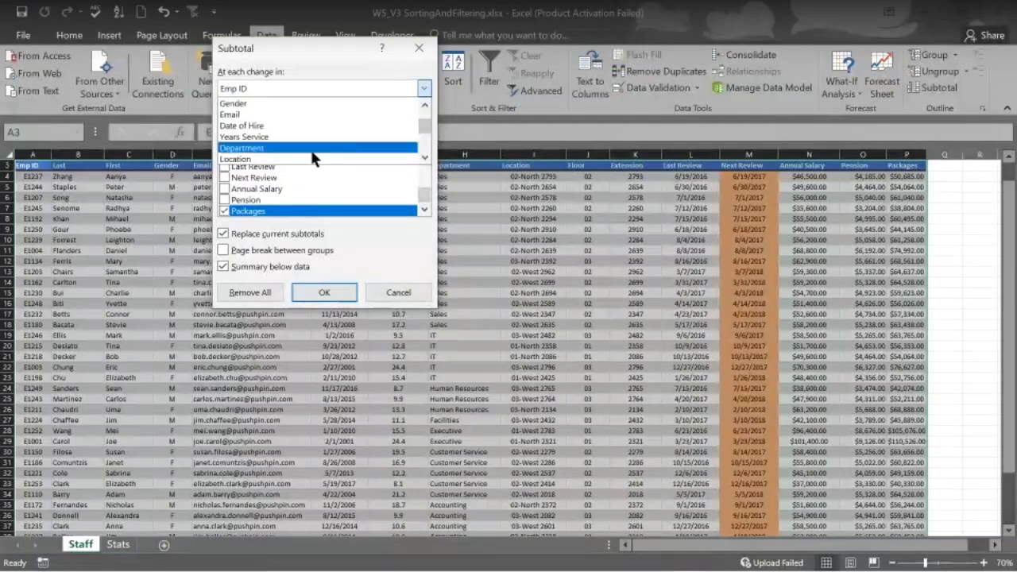
click(341, 148)
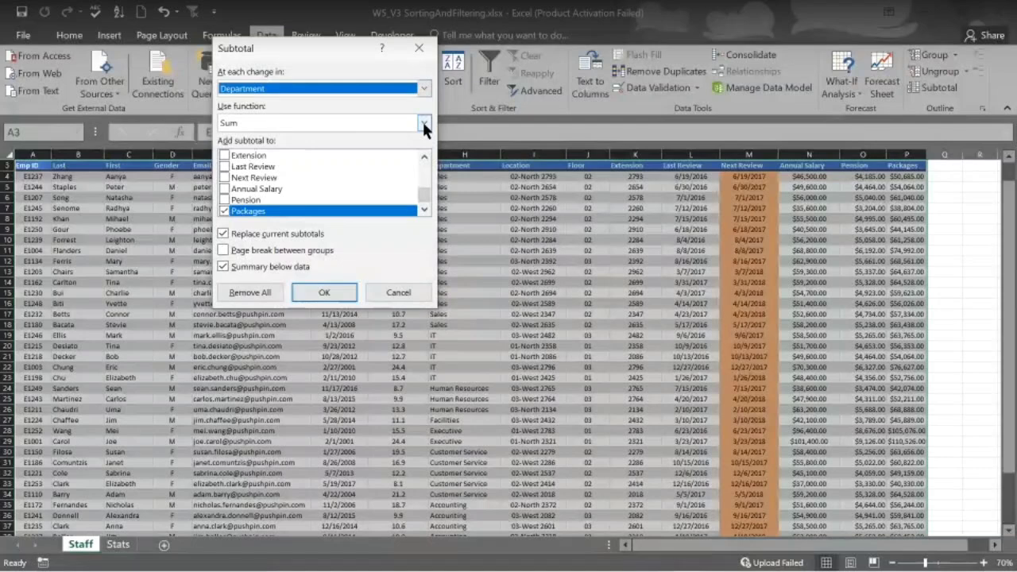
click(224, 200)
click(224, 189)
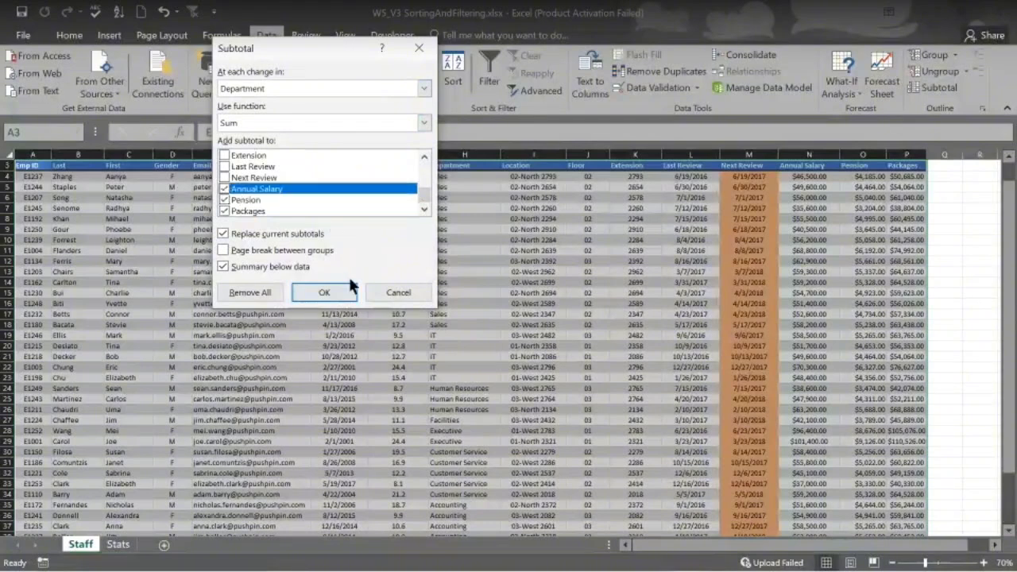
click(327, 293)
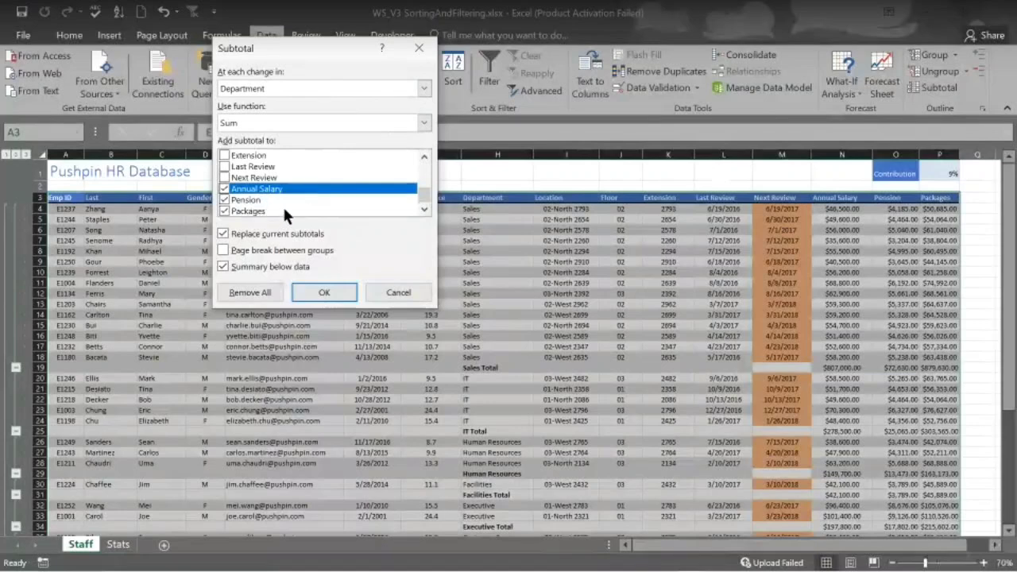
- Reapply the same Sum subtotals by Department and review the subtotal rows down to the Grand Total
click(328, 291)
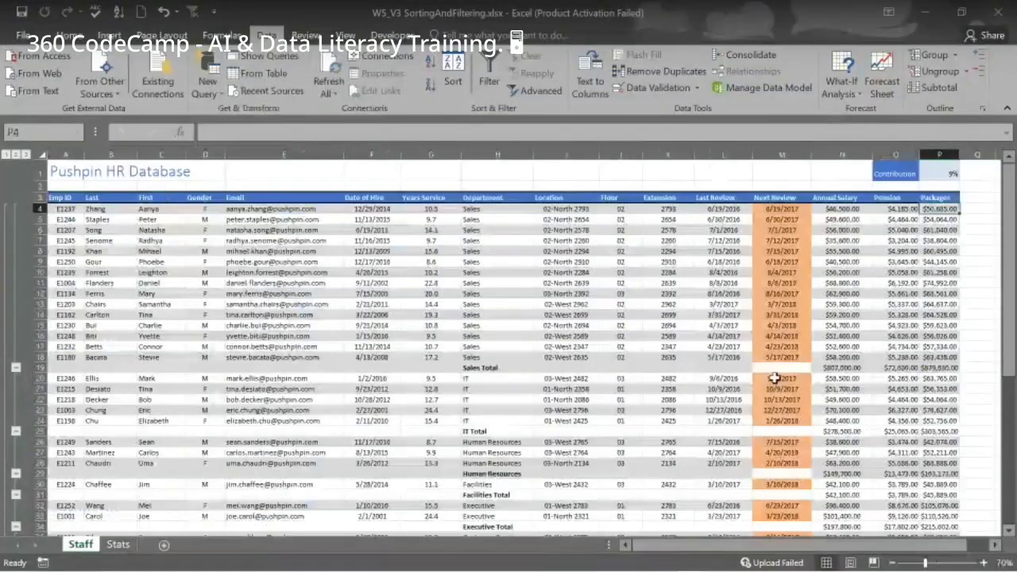
scroll(774, 378, down, 2)
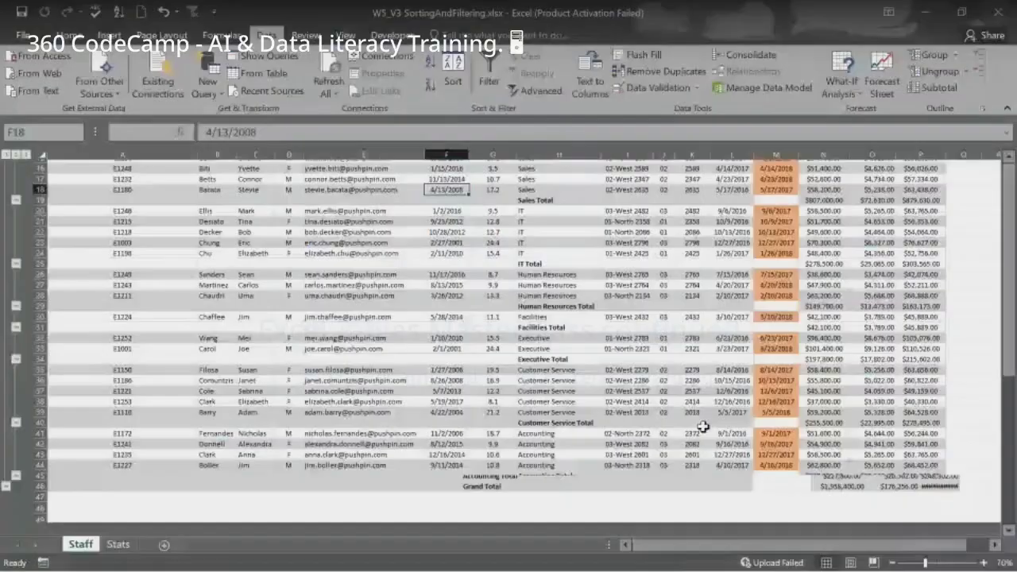
scroll(703, 426, down, 1)
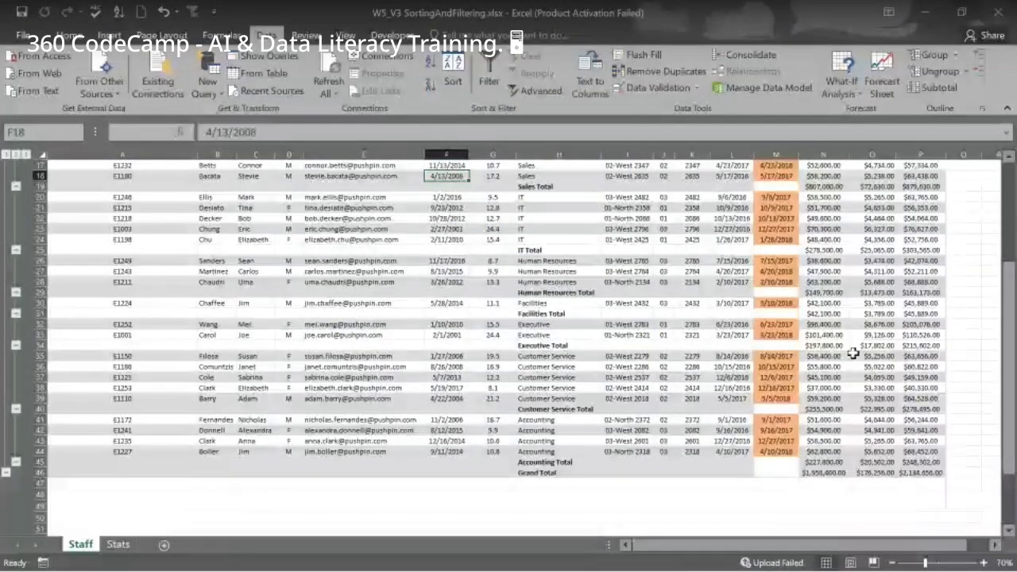
mouse_move(635, 569)
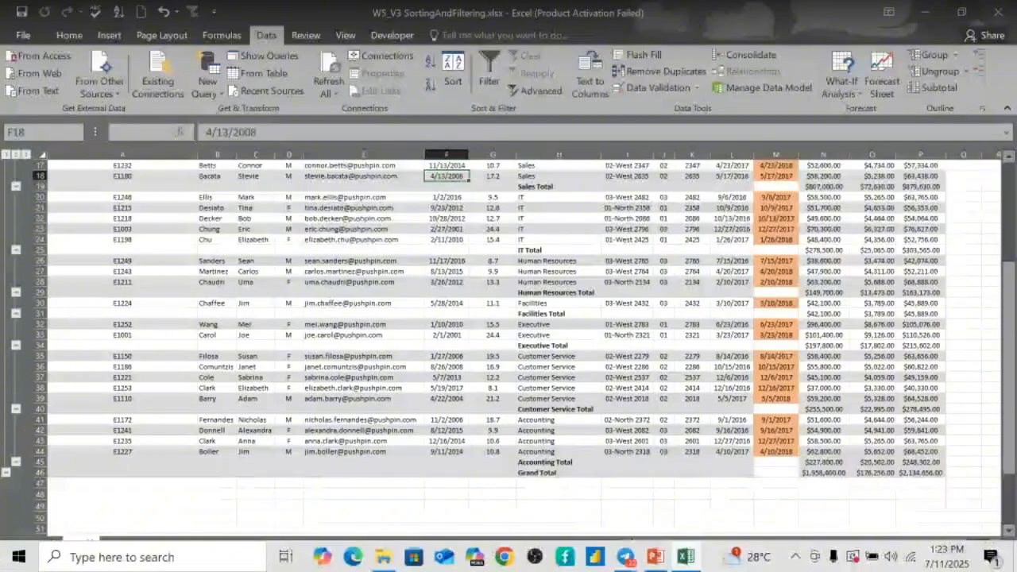
- Switch to the Excel workbook and collapse the staff list's subtotal outline to level 1, showing only the Grand Total
mouse_move(682, 561)
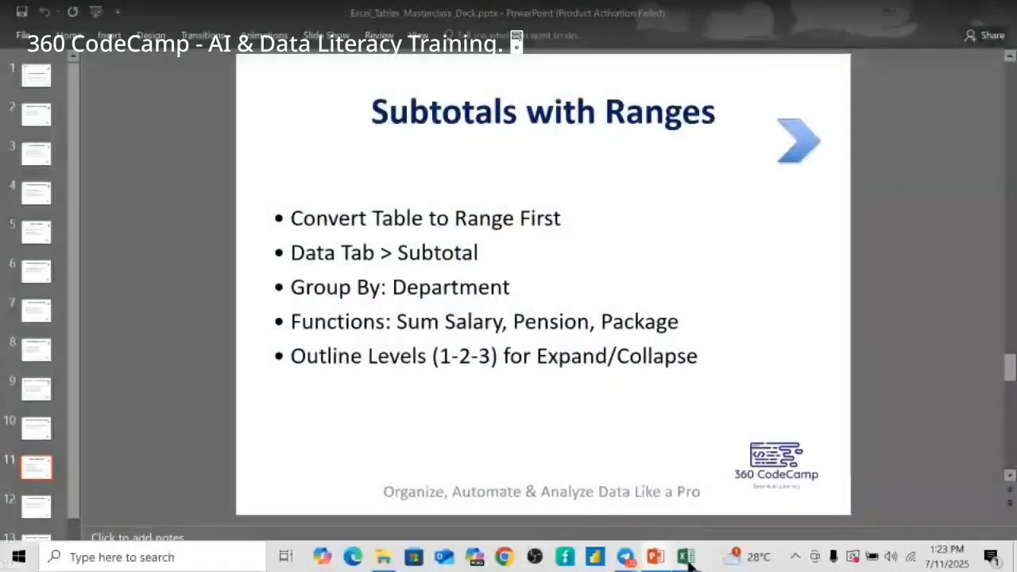
click(686, 557)
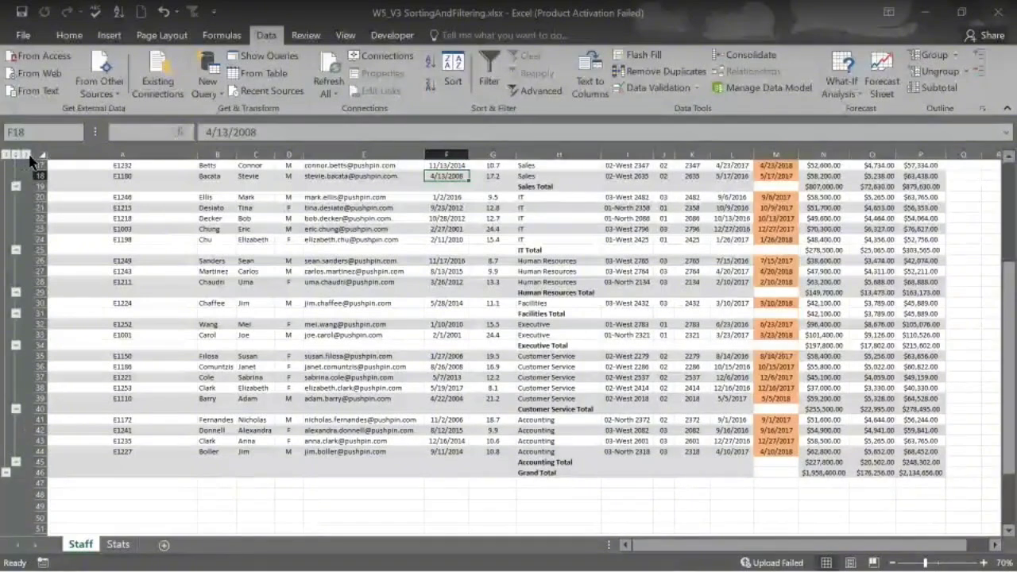
scroll(253, 210, up, 1)
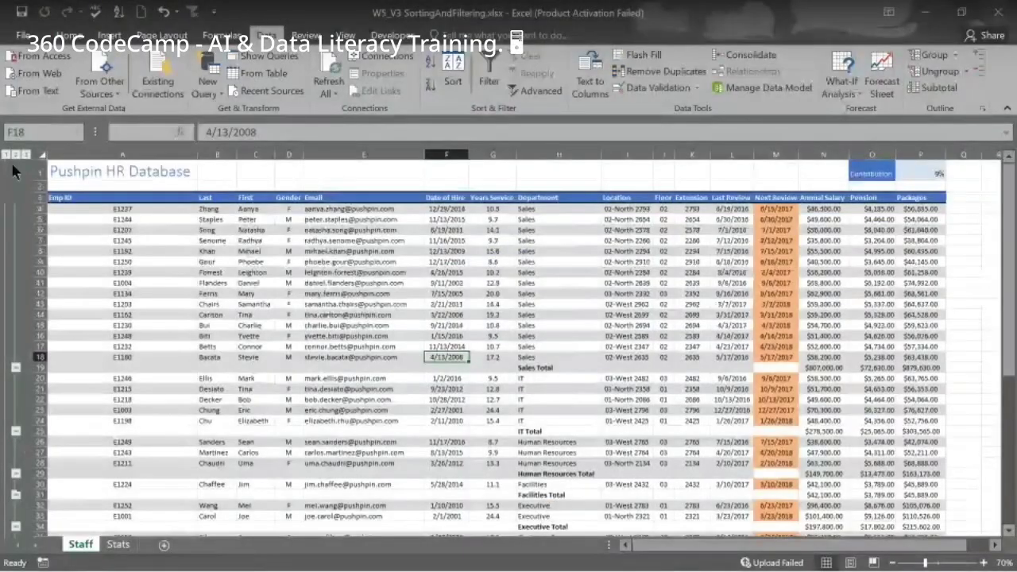
click(6, 155)
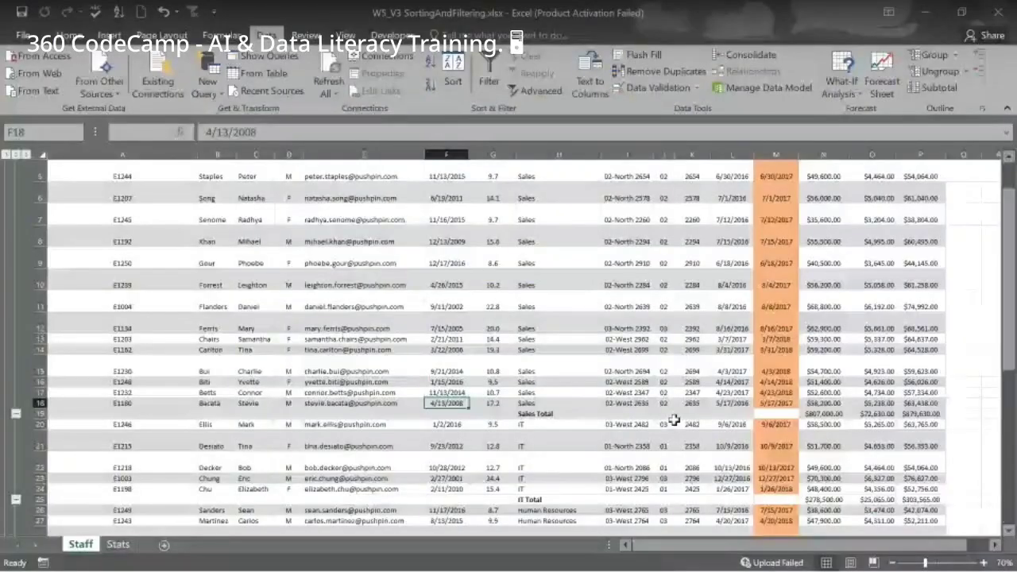
- Collapse the outline to the Grand Total, expand it through the department subtotals to full detail, and review the rows
scroll(675, 420, down, 1)
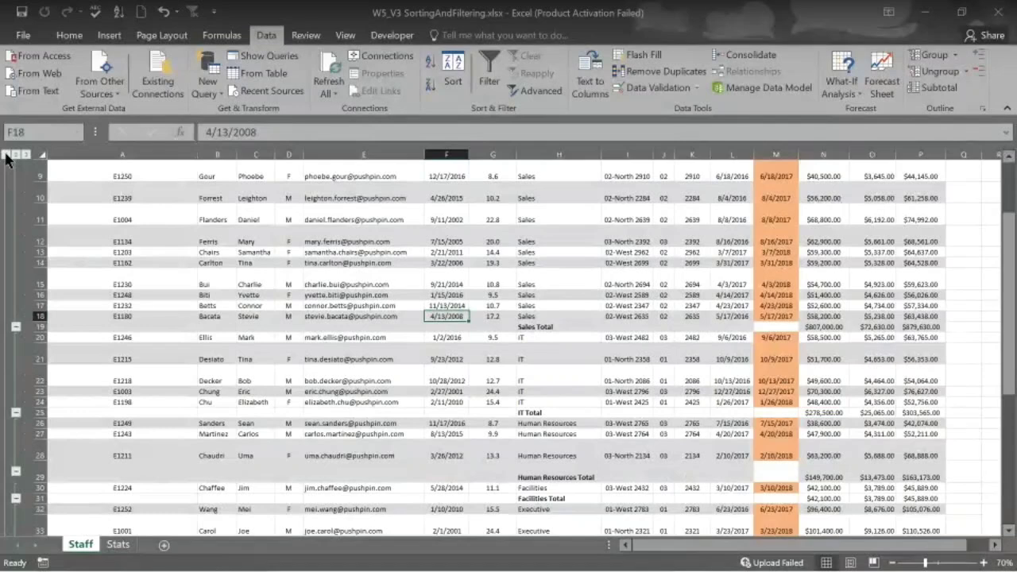
click(6, 153)
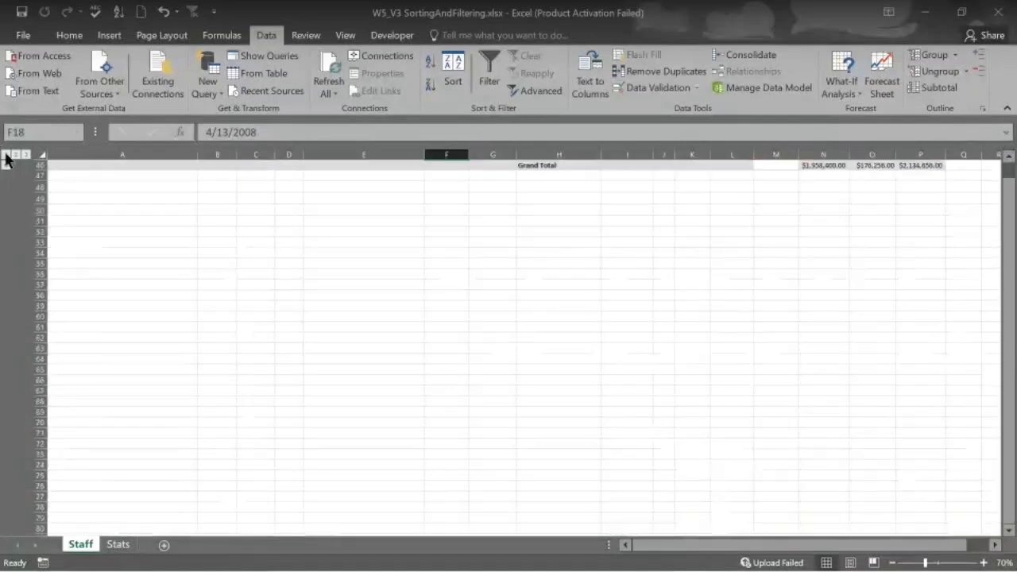
scroll(491, 348, up, 2)
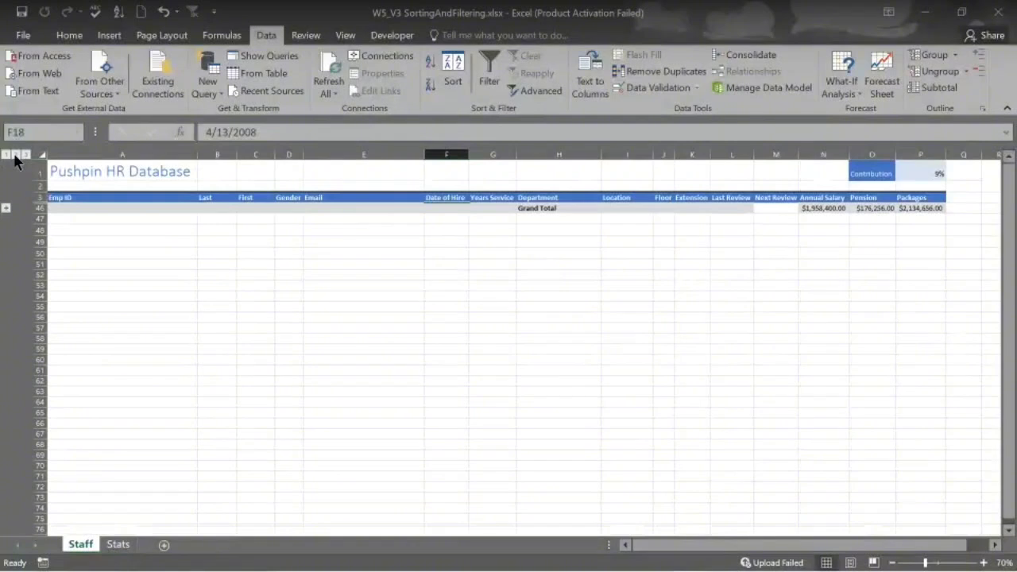
click(16, 155)
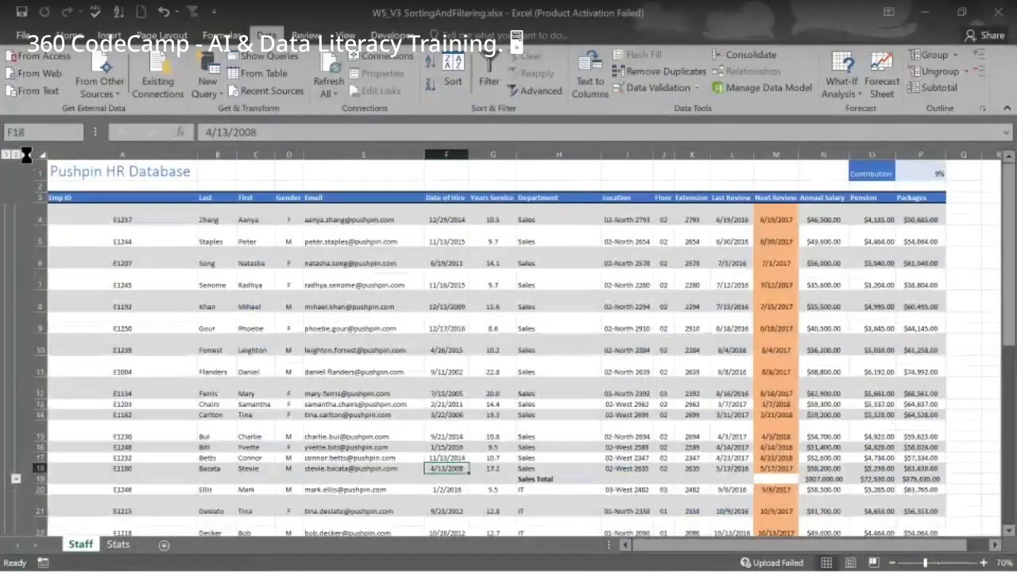
scroll(589, 332, down, 2)
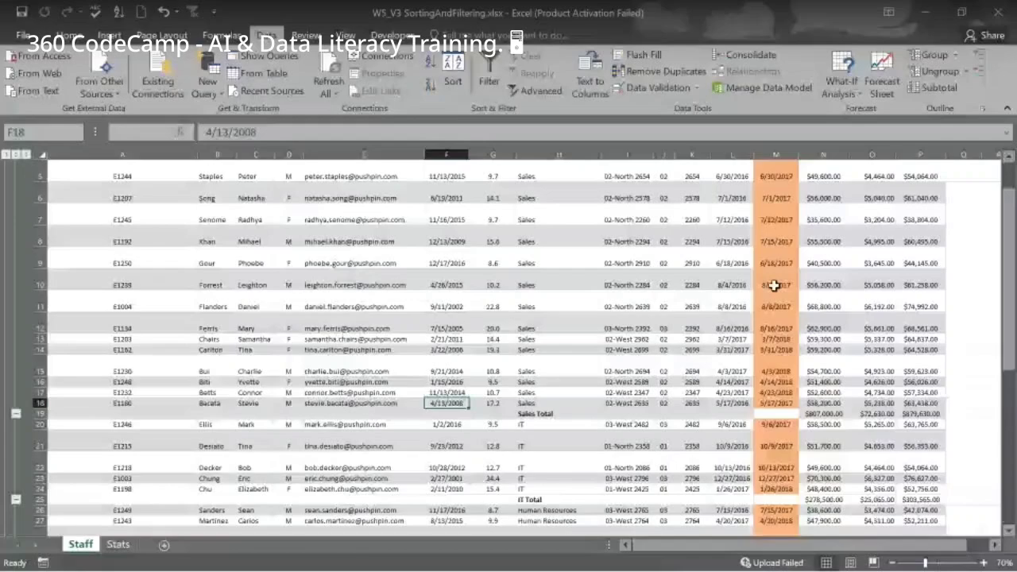
scroll(773, 286, down, 1)
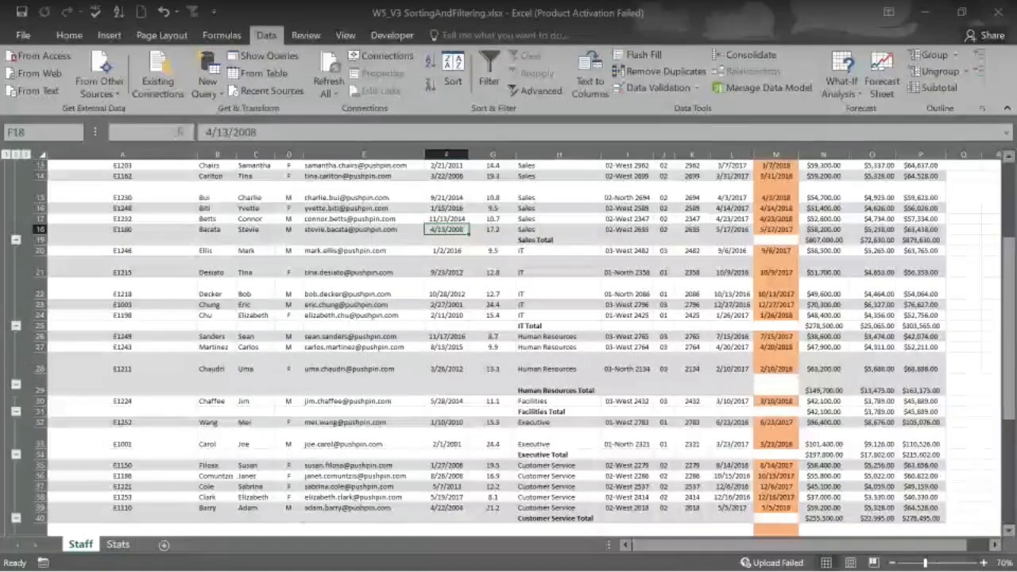
- View the Best Practices & Limits slide in PowerPoint and return to the Excel workbook
mouse_move(686, 561)
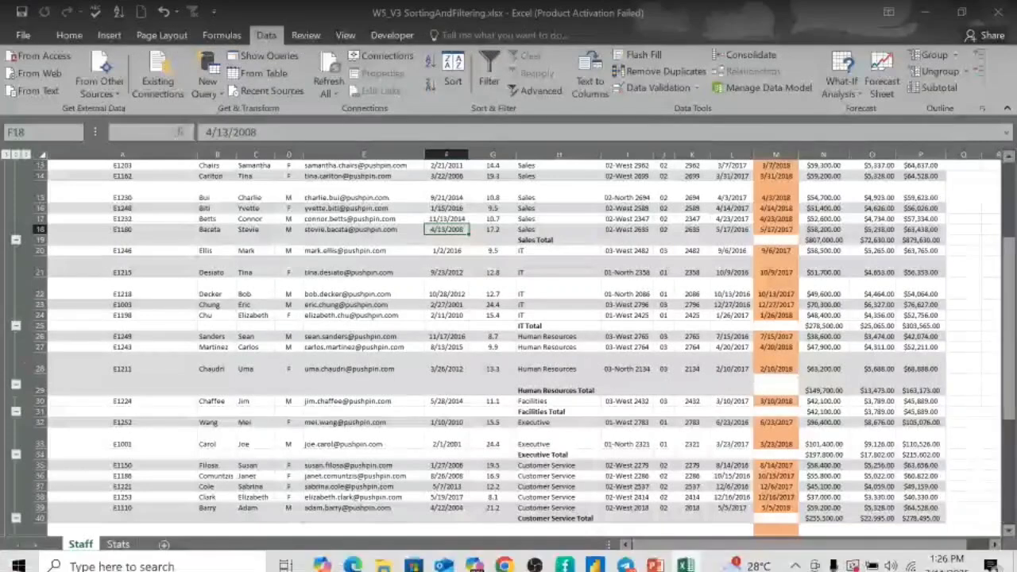
click(683, 558)
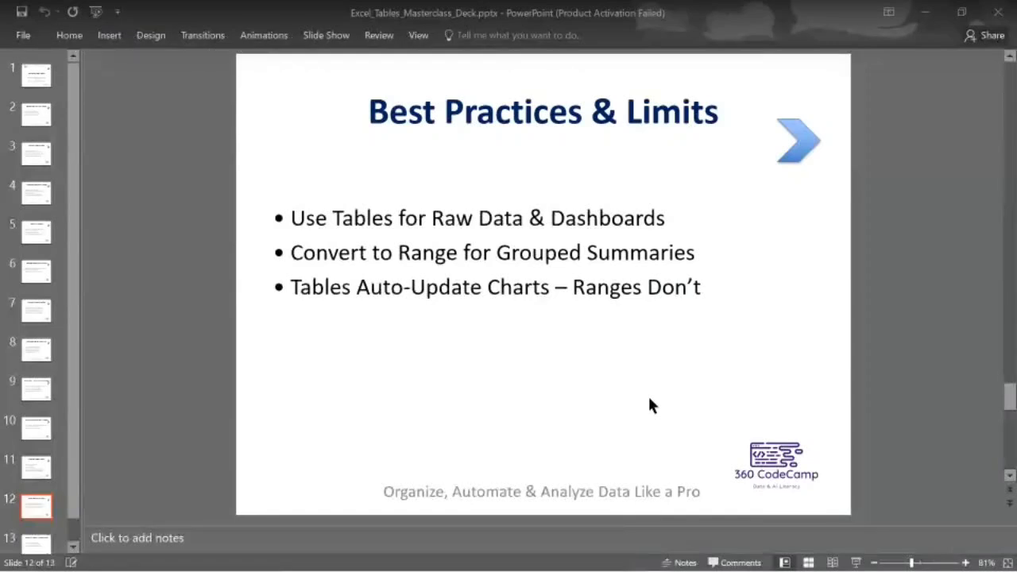
mouse_move(685, 565)
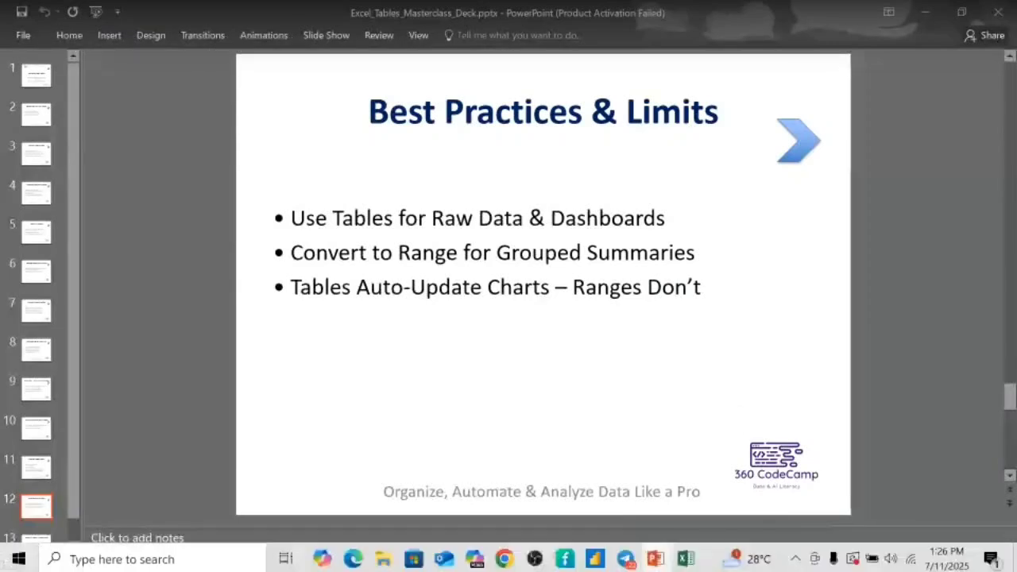
click(685, 560)
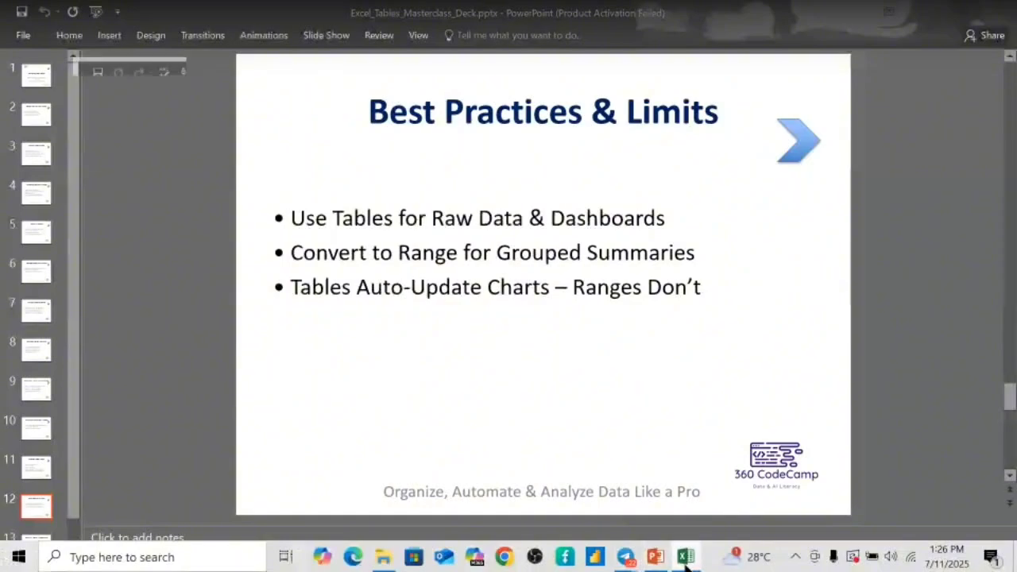